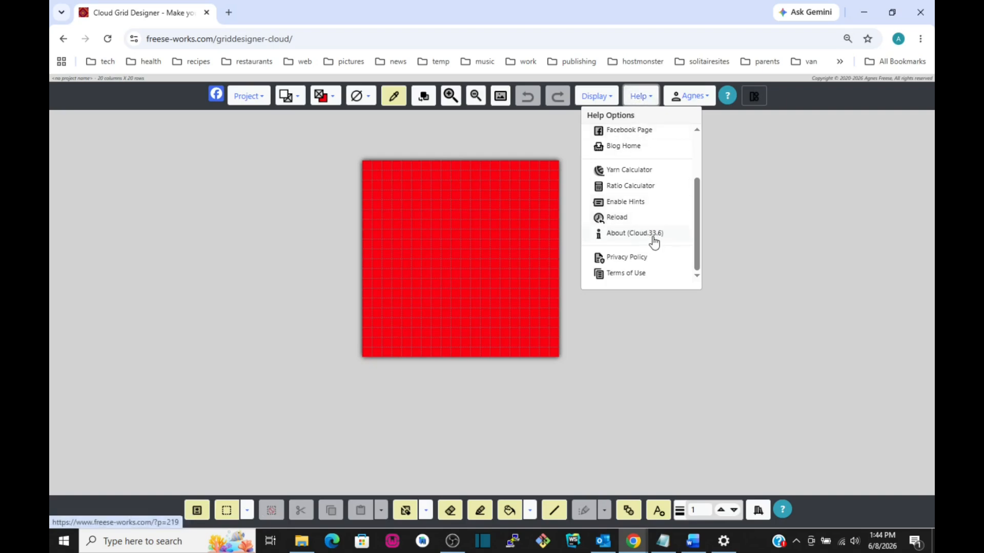
Turn on the Reflect Drawing 8 Directions mirror and move its centre point near the middle of the grid
click(638, 95)
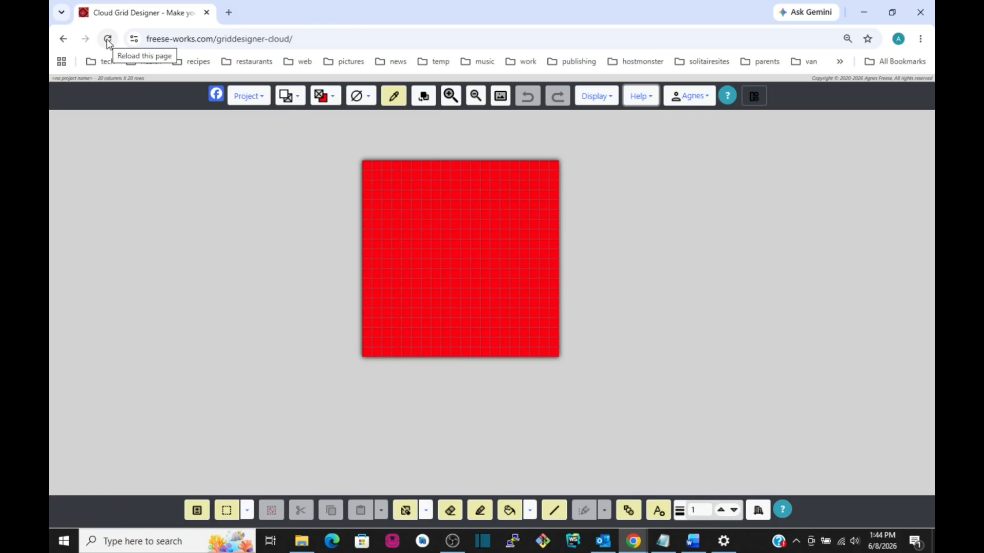
drag(510, 200, 523, 201)
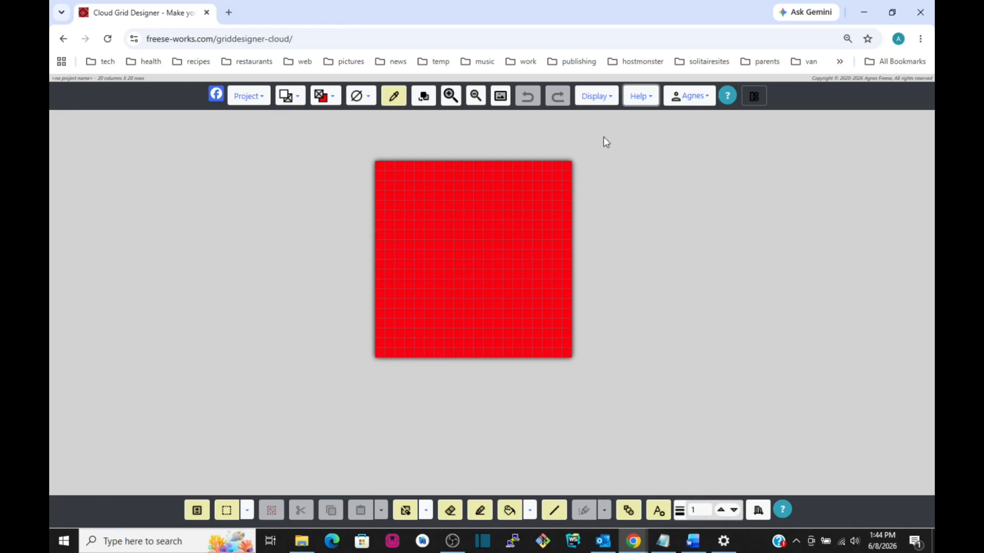
click(598, 97)
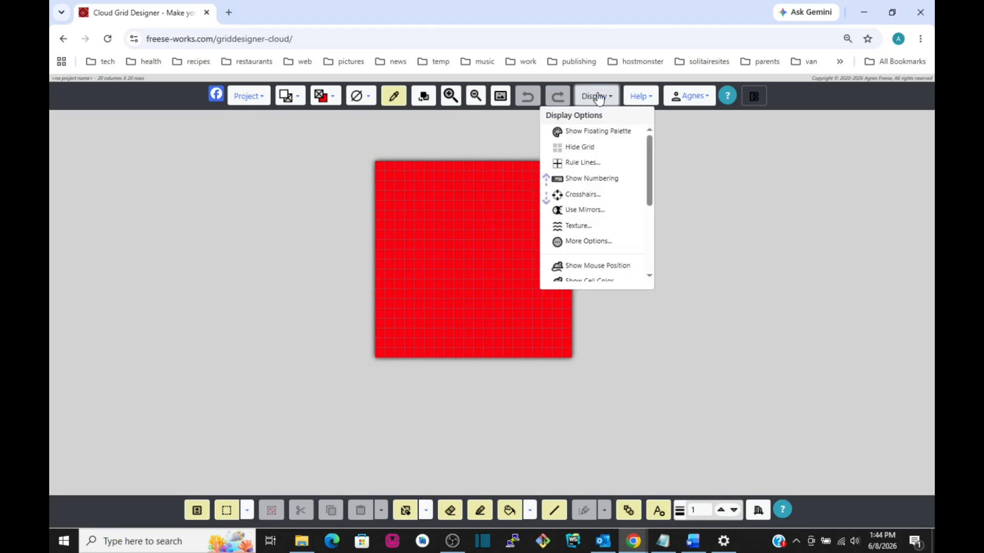
click(585, 211)
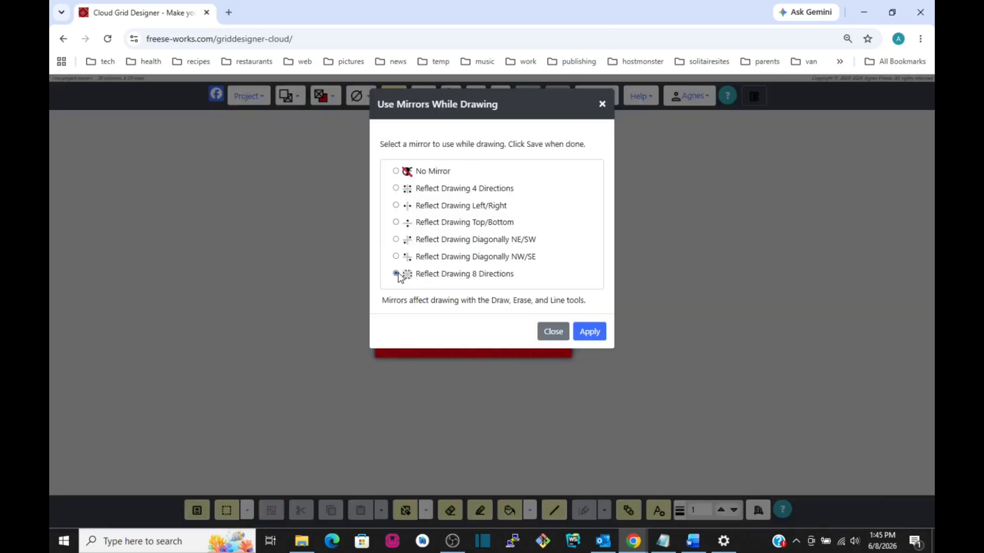
click(589, 333)
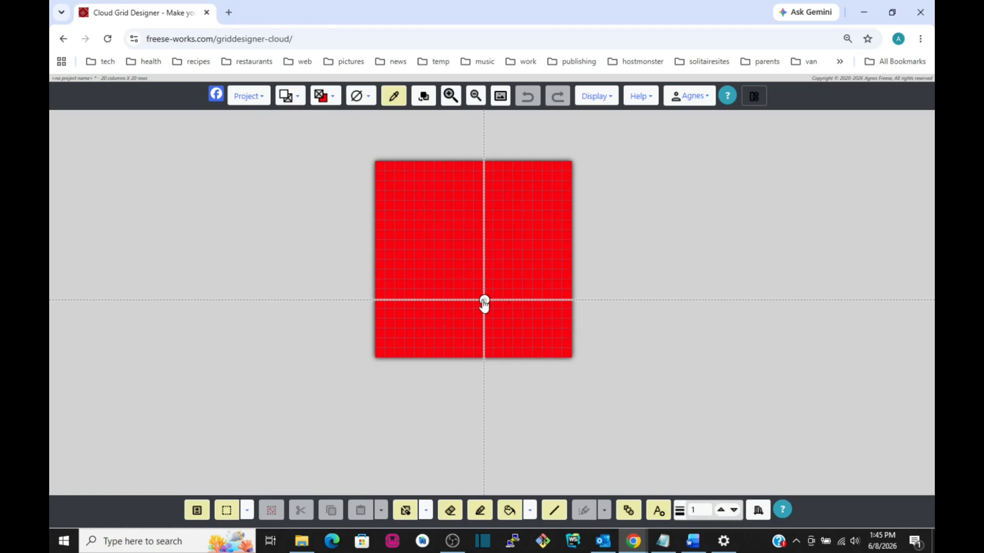
drag(484, 305, 472, 267)
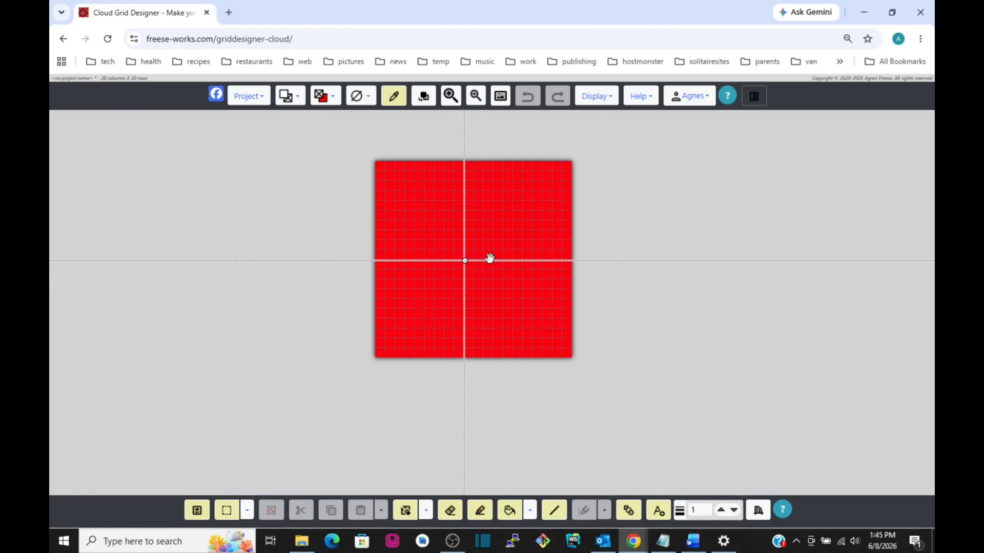
Resize the grid to 50 rows and 50 columns
click(600, 98)
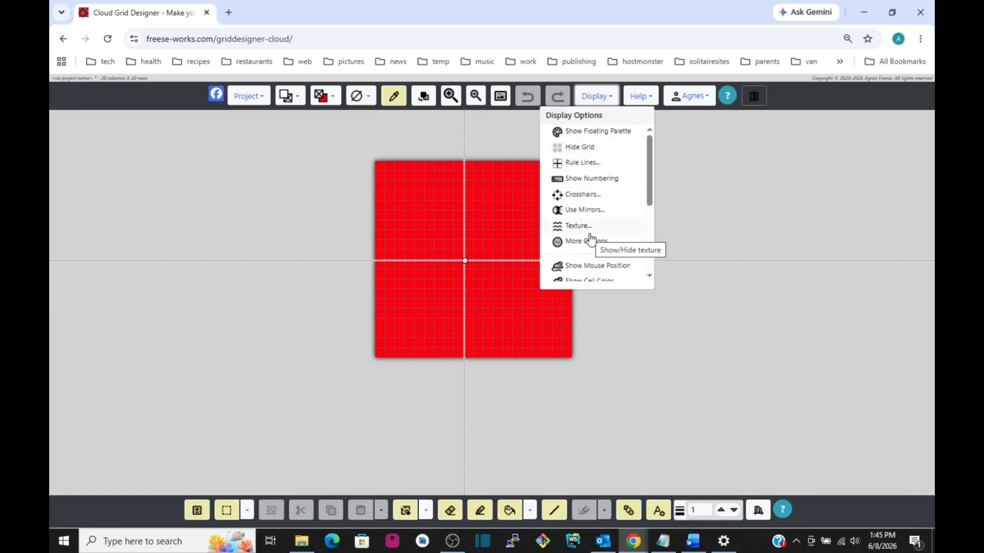
scroll(589, 236, down, 1)
scroll(589, 233, down, 1)
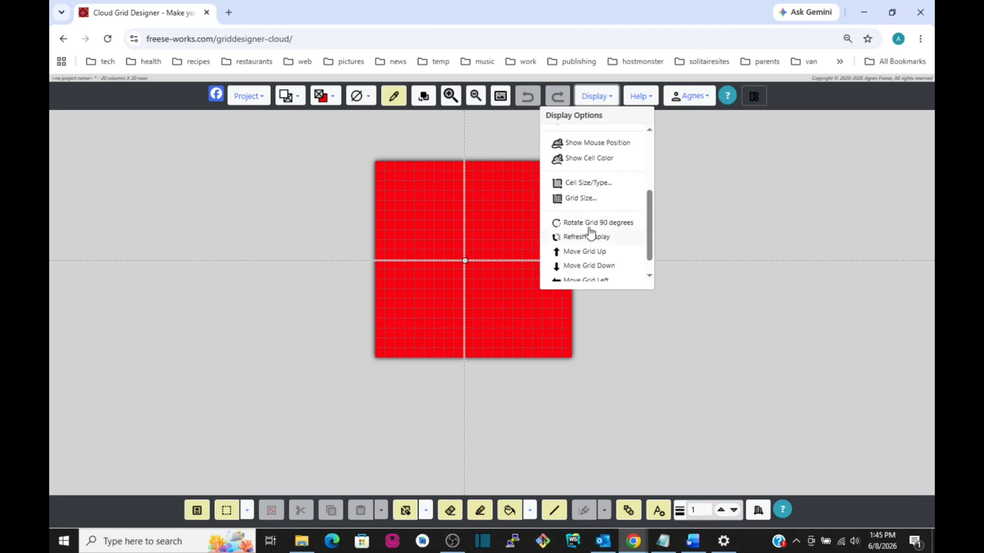
click(587, 197)
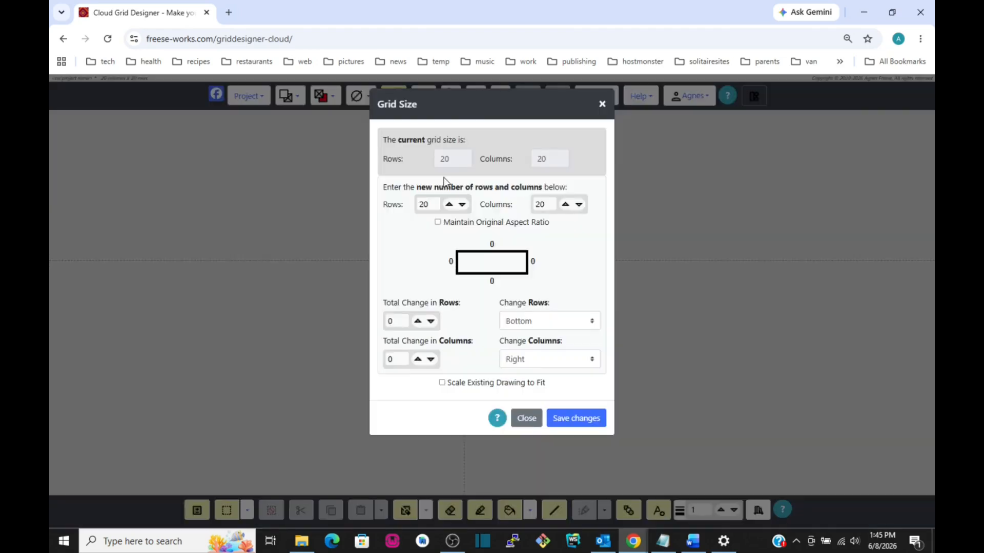
click(429, 205)
text(50)
double_click(534, 204)
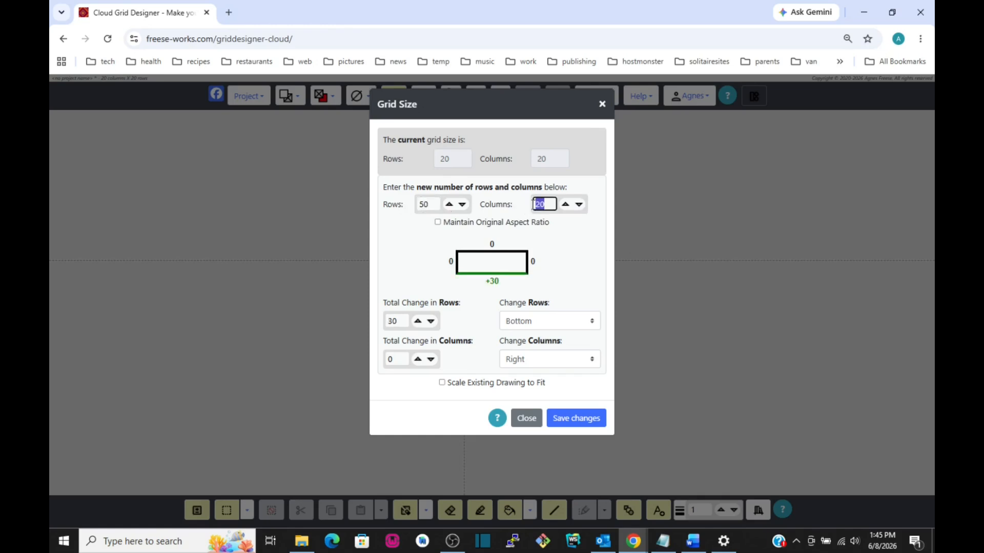
text(50)
click(572, 424)
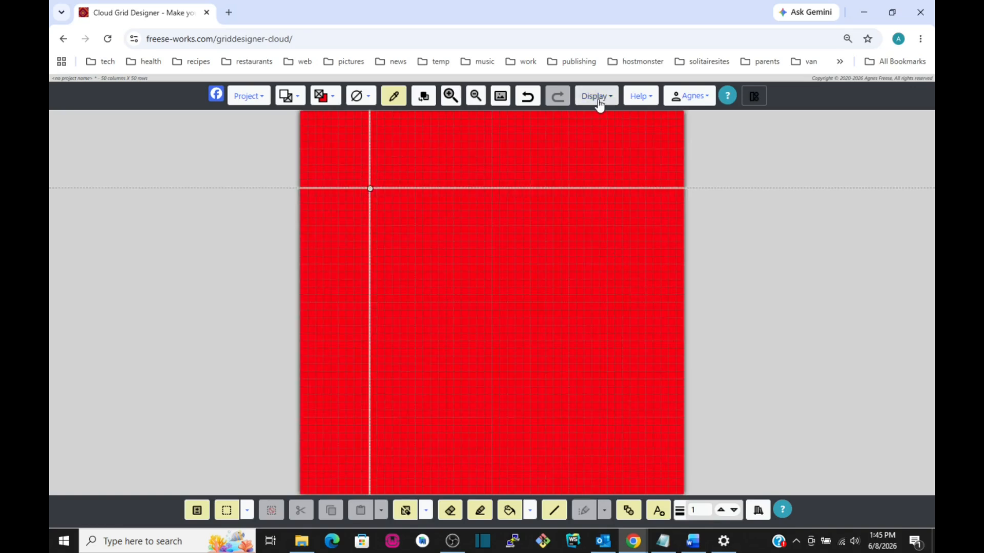
Turn on the display of the mouse position on the grid
click(597, 101)
scroll(590, 210, down, 1)
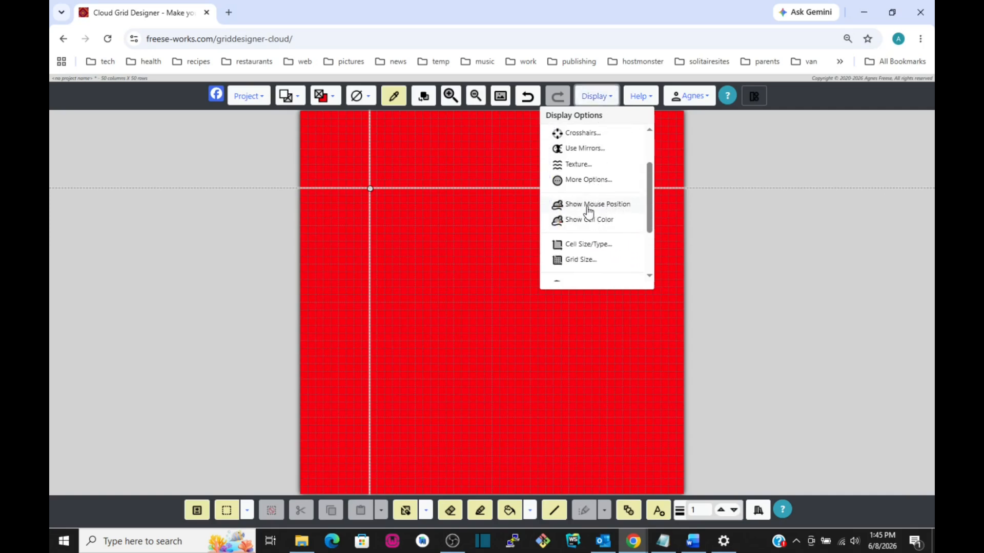
click(588, 210)
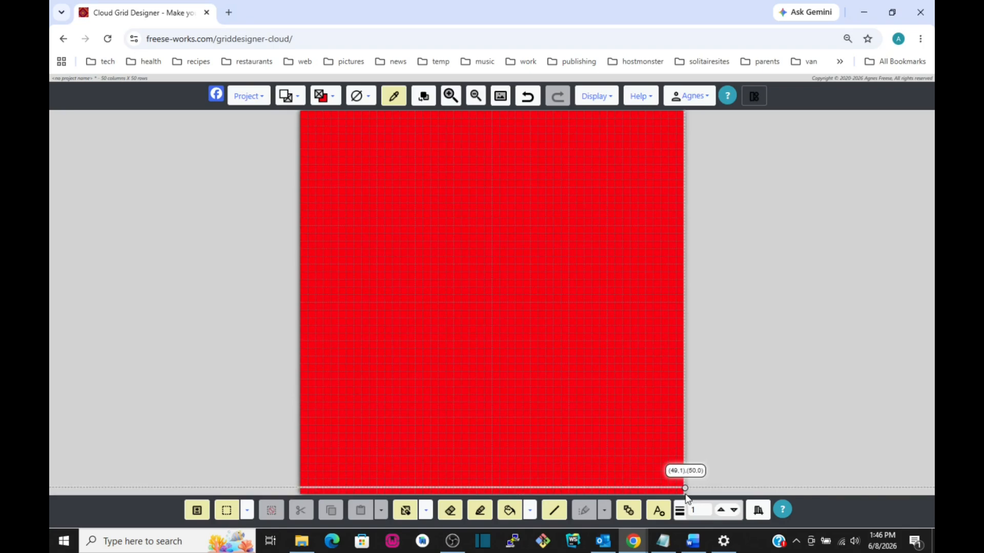
Reposition the mirror's centre point at the exact middle of the 50 by 50 grid
drag(687, 498, 685, 498)
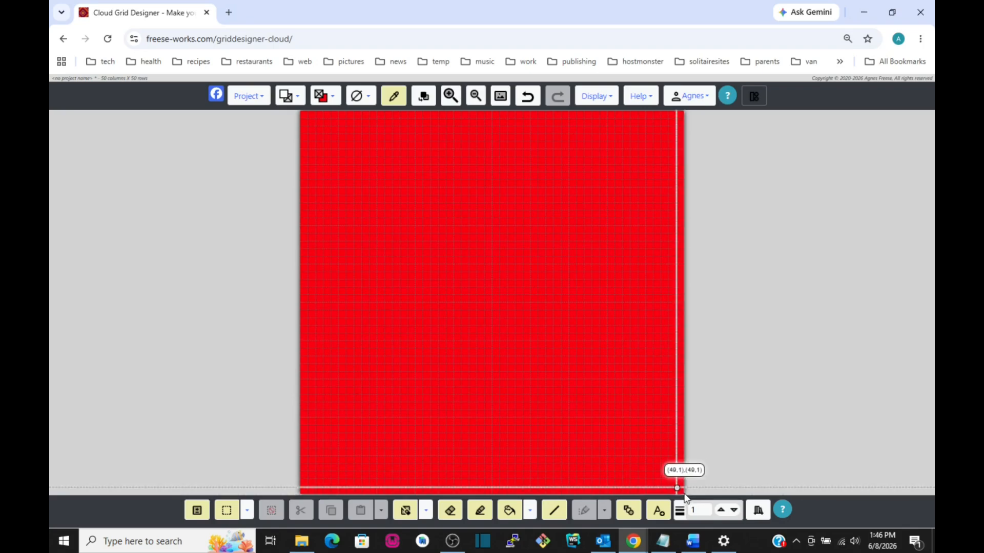
click(493, 303)
drag(493, 305, 497, 306)
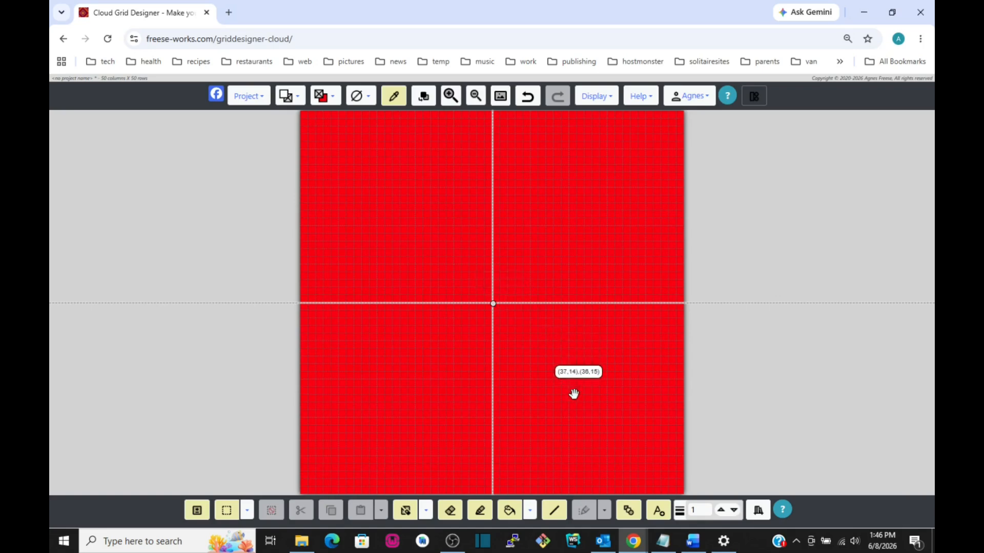
Draw mirrored white strokes forming a star-like frame with the Line tool, and a freehand round motif inside it with the Draw tool
click(554, 511)
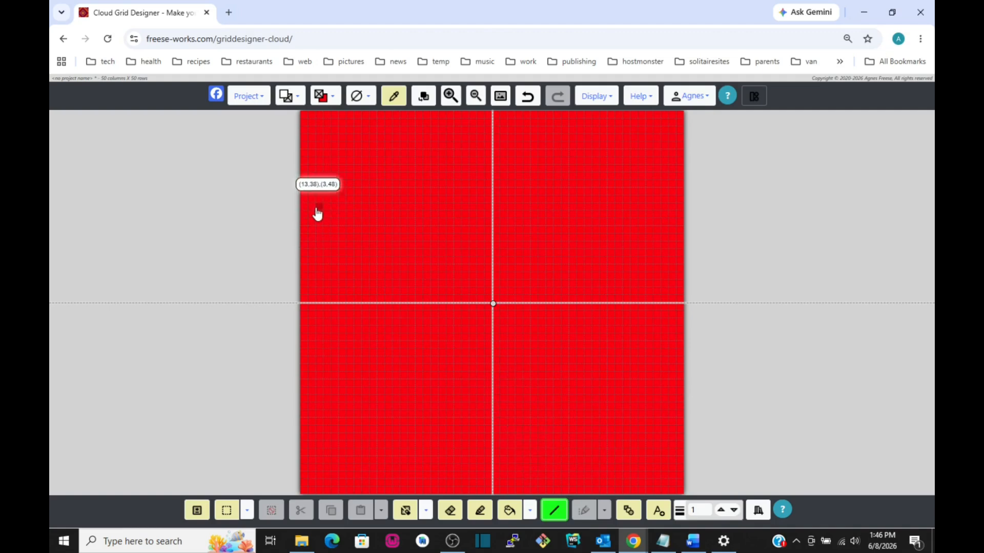
drag(318, 208, 359, 256)
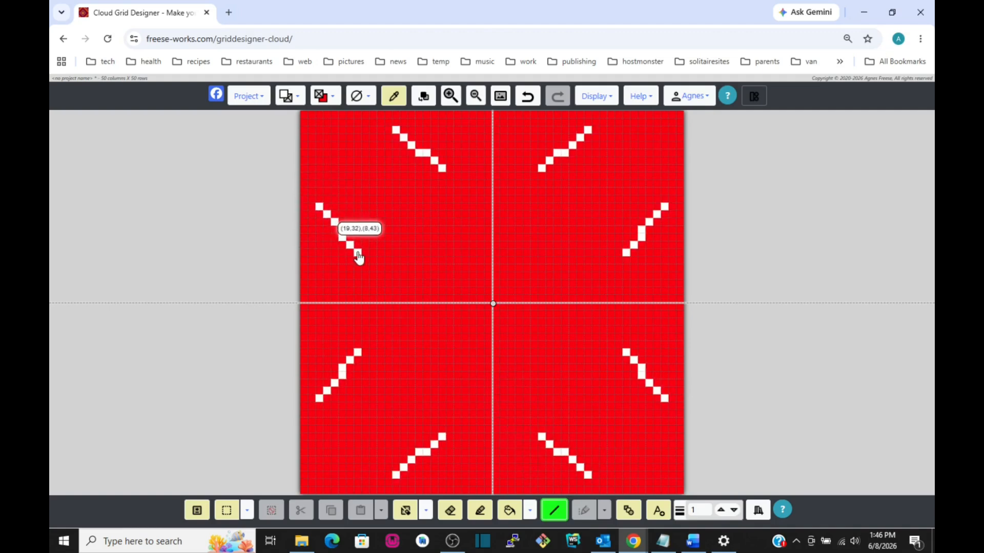
drag(358, 256, 489, 482)
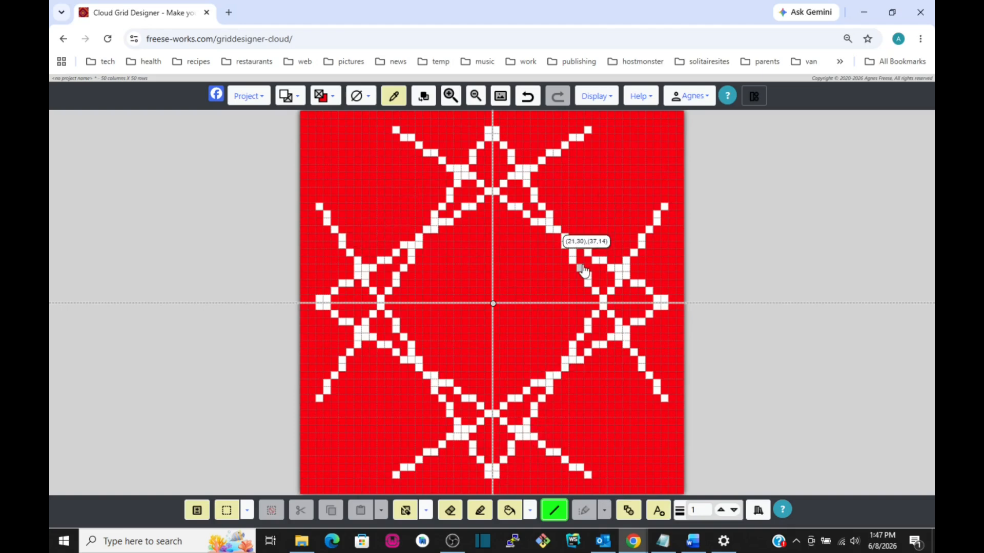
click(480, 510)
mouse_move(471, 277)
mouse_down()
mouse_move(463, 284)
mouse_move(451, 260)
mouse_move(425, 296)
mouse_up()
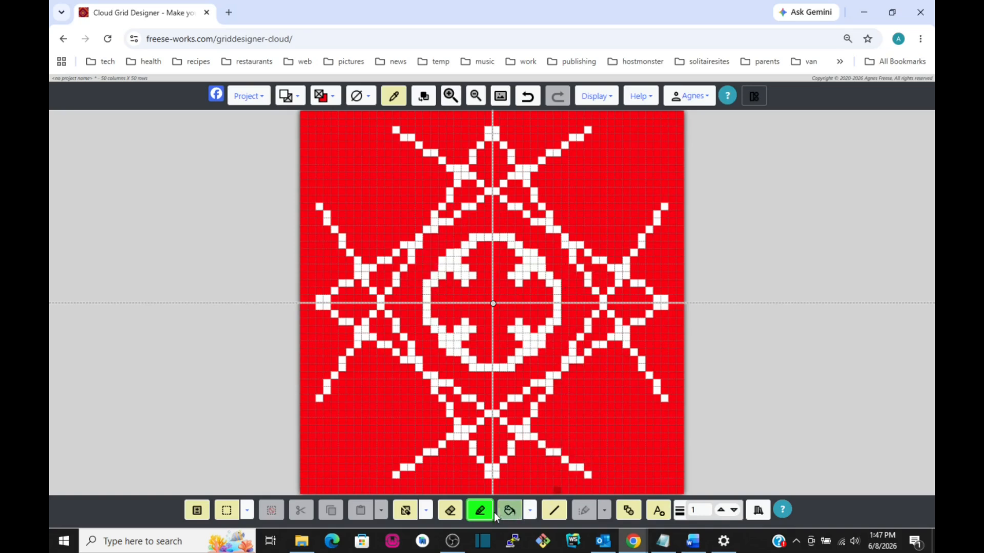
Clear the inner shapes and erase most of the circular outline with mirroring, and undo both removals
click(457, 338)
mouse_move(457, 337)
mouse_down()
mouse_move(467, 324)
mouse_move(452, 336)
mouse_up()
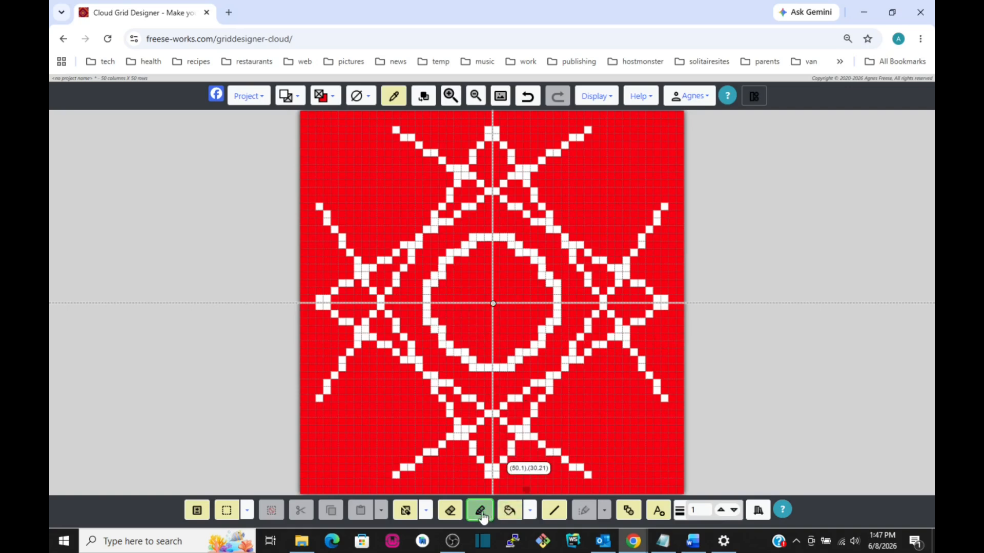
click(451, 511)
mouse_move(450, 328)
mouse_down()
mouse_move(447, 343)
mouse_move(460, 353)
mouse_move(514, 356)
mouse_move(463, 340)
mouse_move(446, 313)
mouse_up()
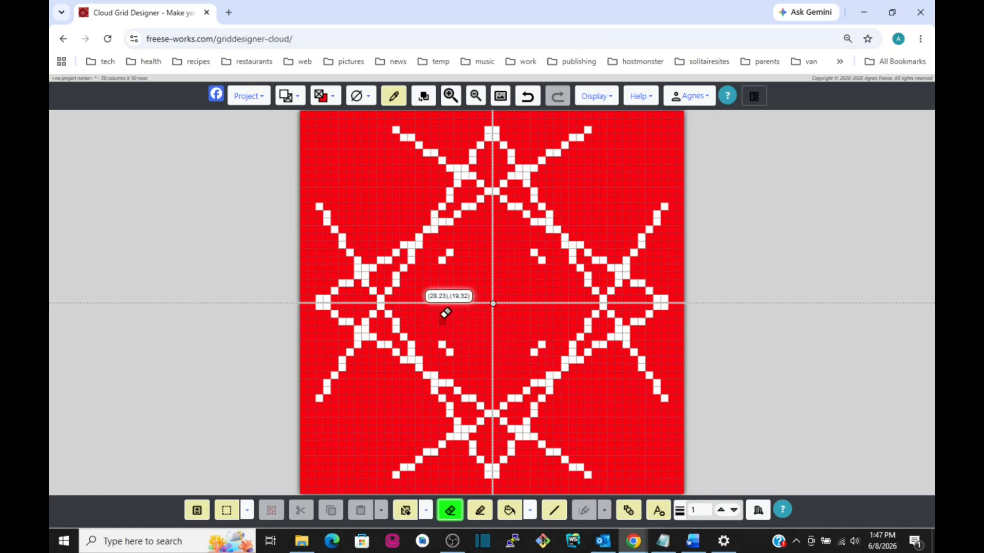
click(528, 96)
click(527, 96)
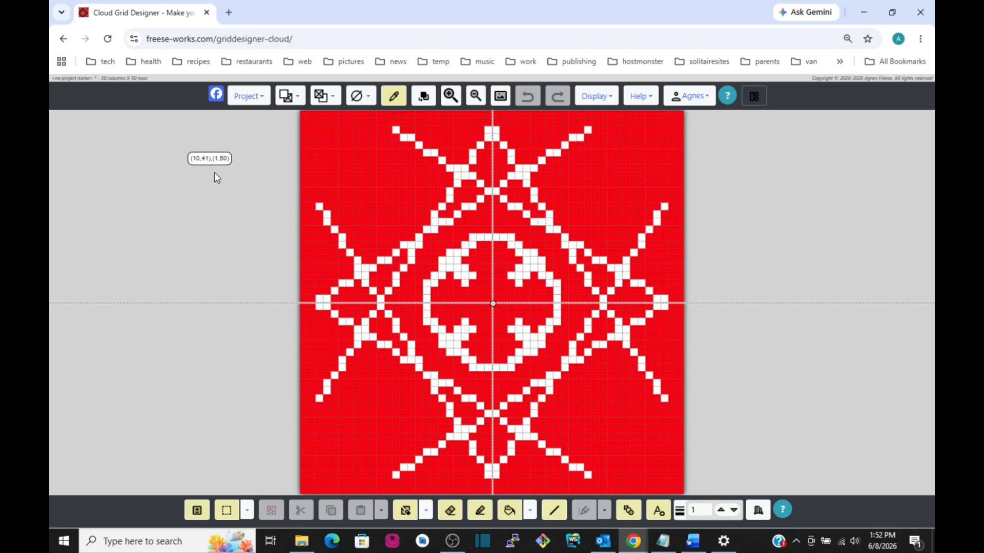
Create a new Black-work cross-stitch project with the pre-defined CrossStitch, 14 count size
click(248, 98)
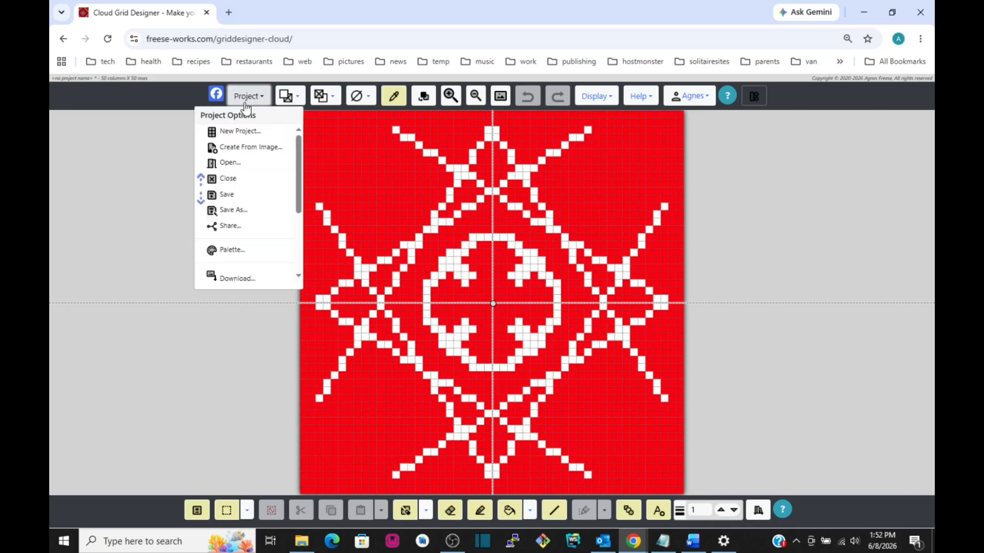
click(227, 132)
click(594, 203)
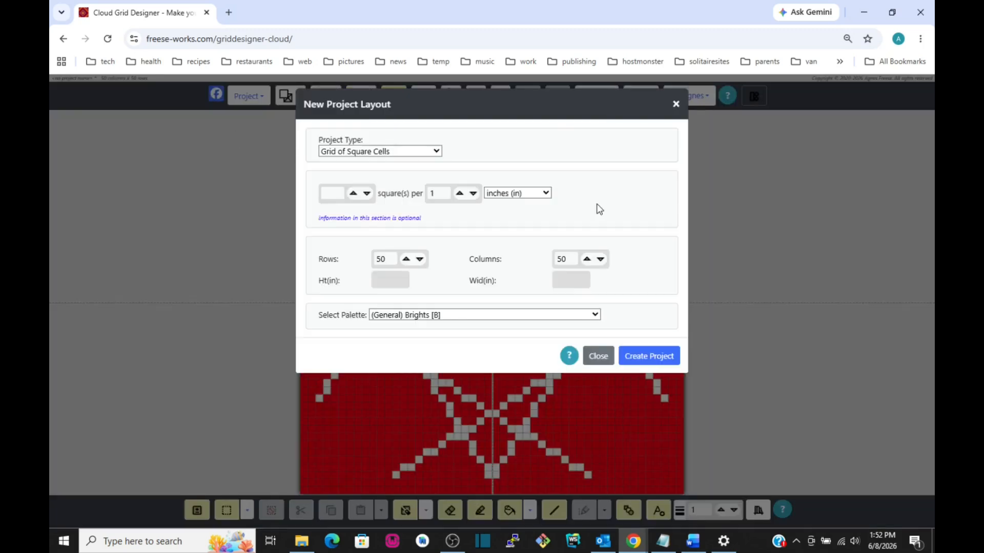
click(412, 154)
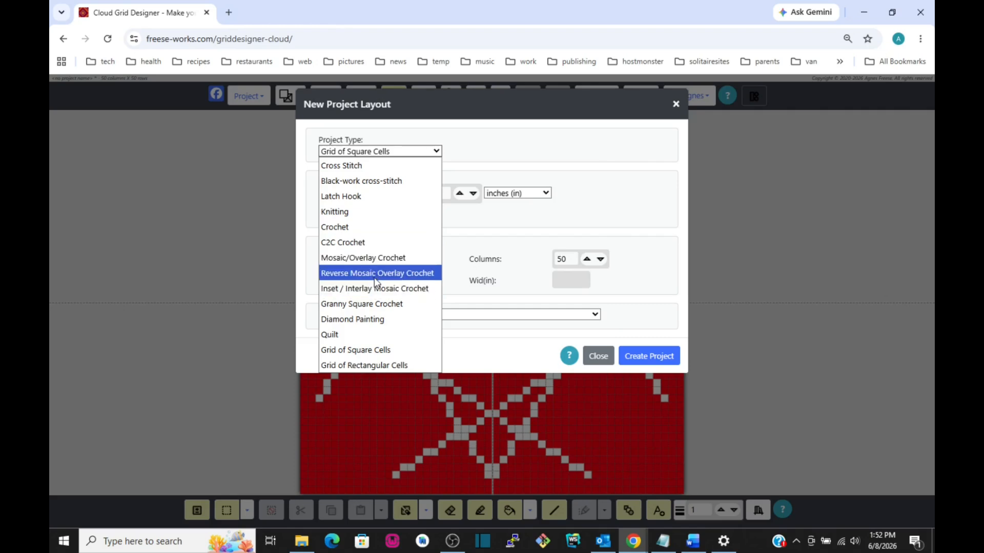
click(362, 181)
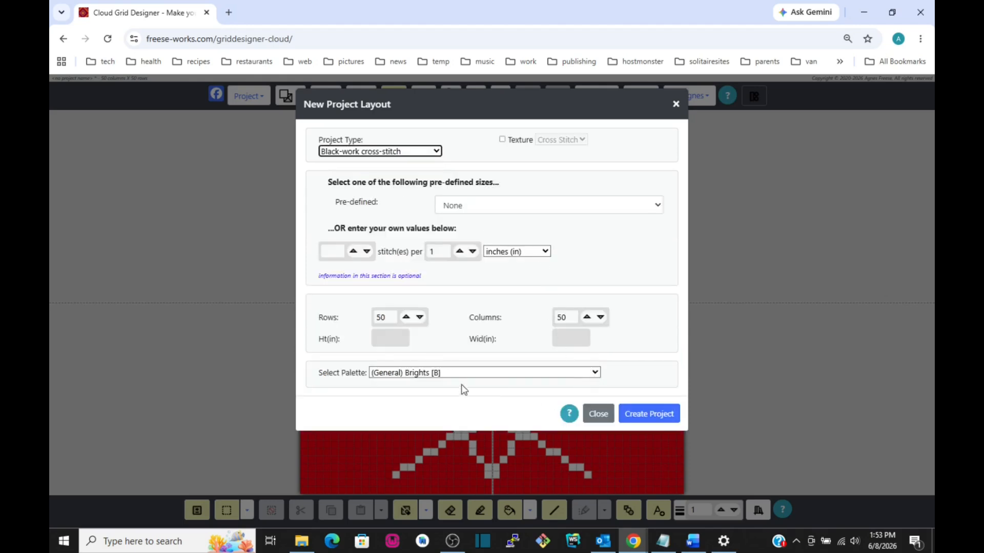
click(578, 209)
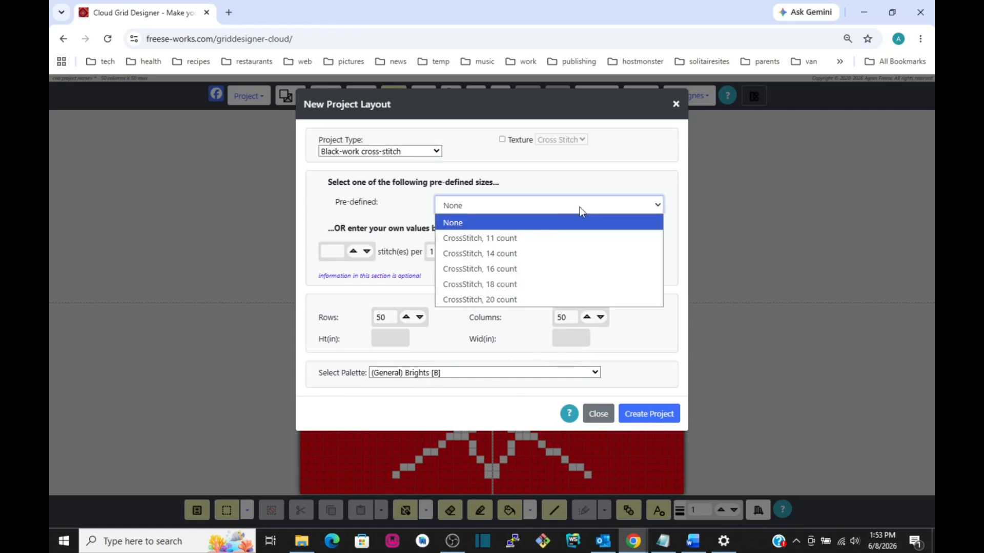
click(527, 253)
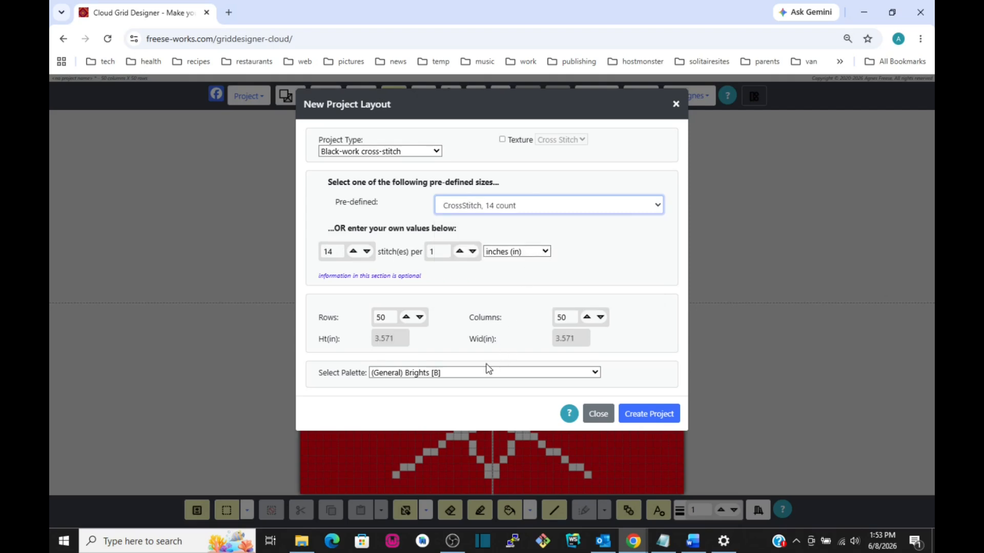
click(643, 418)
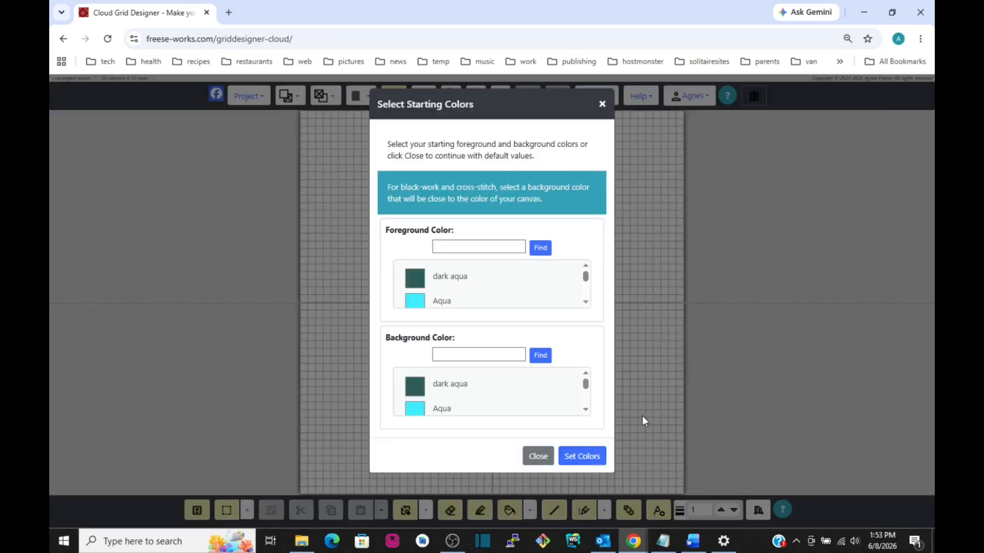
Set the starting colors to a sky blue foreground and white background, and skip saving the project
scroll(511, 386, down, 5)
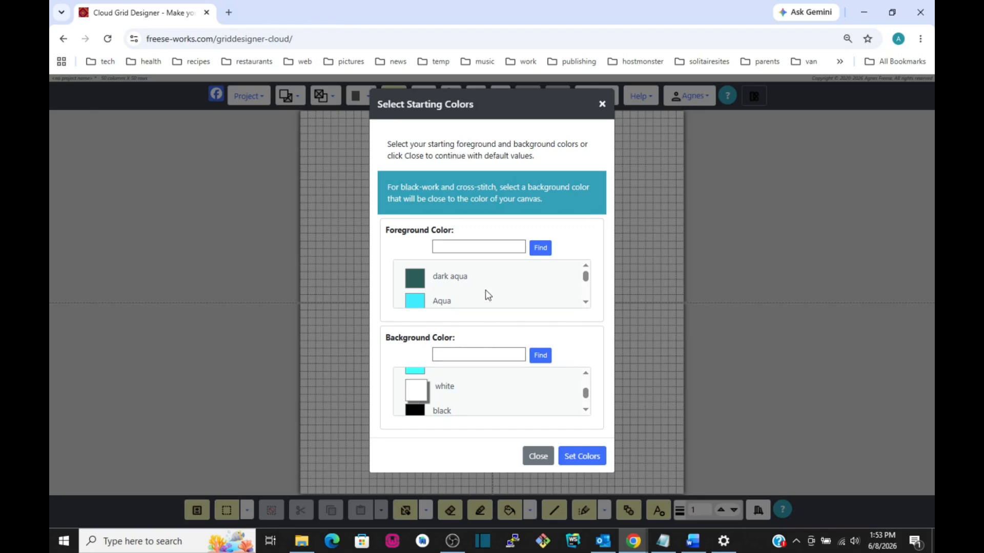
scroll(505, 291, down, 1)
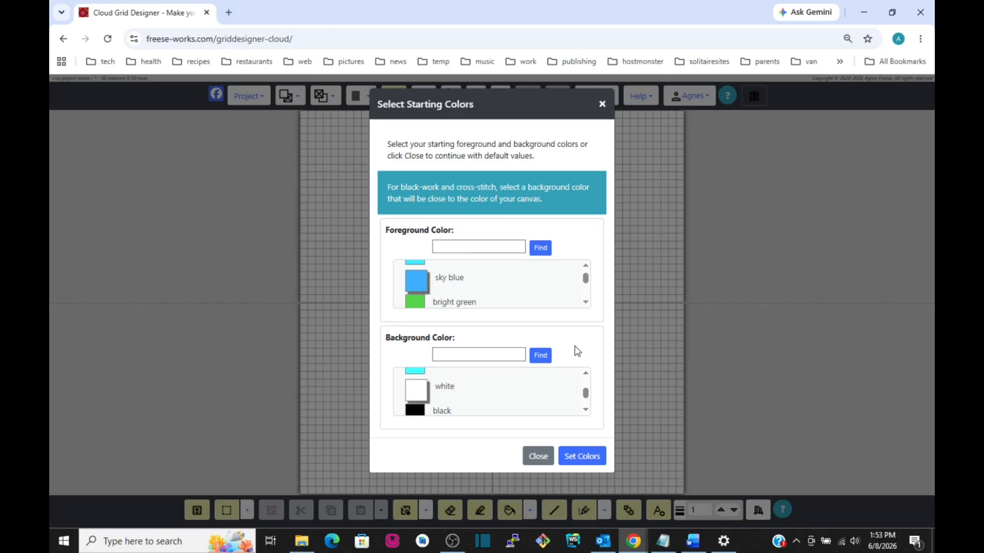
click(582, 456)
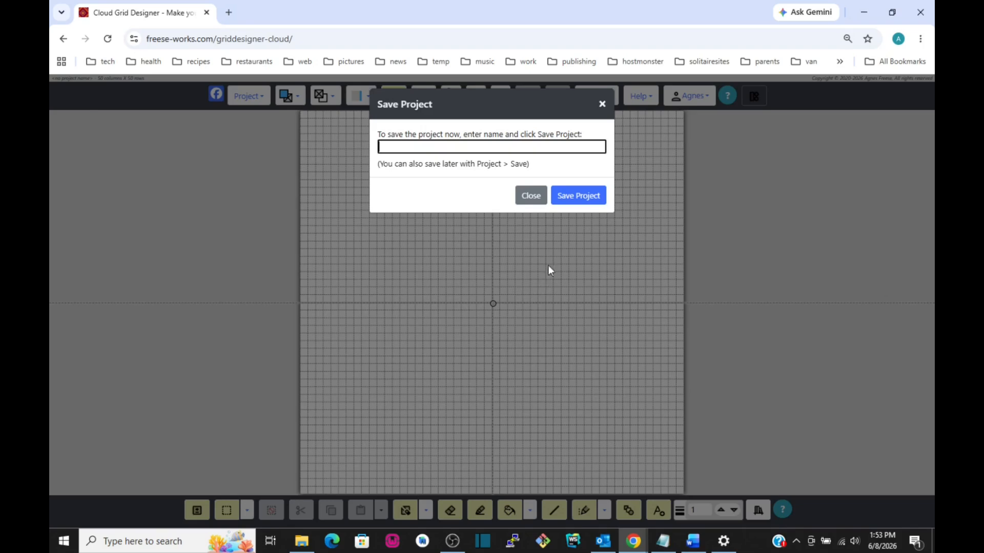
click(530, 196)
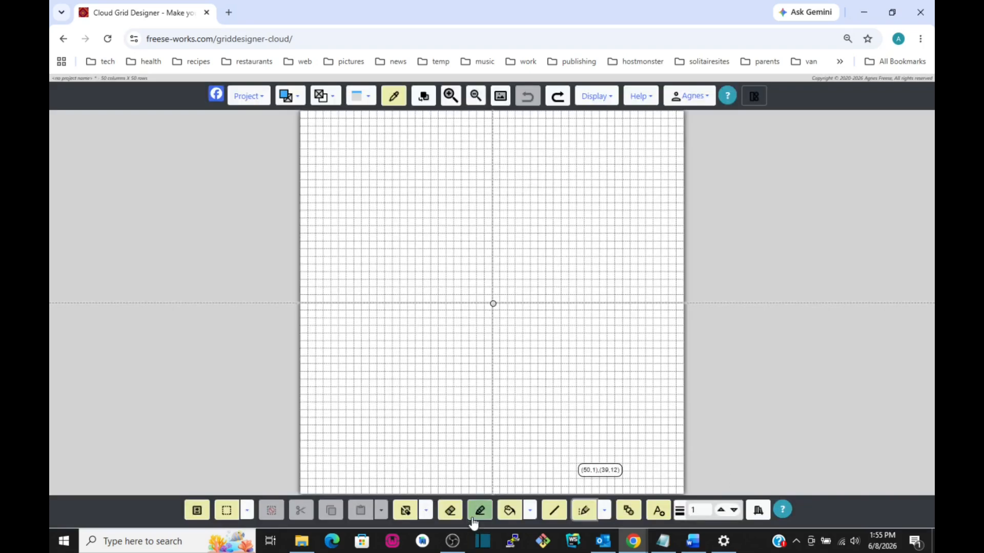
Draw a mirrored freehand outline with rounded corner loops joined by wavy lines around the grid's centre using the Draw tool
click(472, 519)
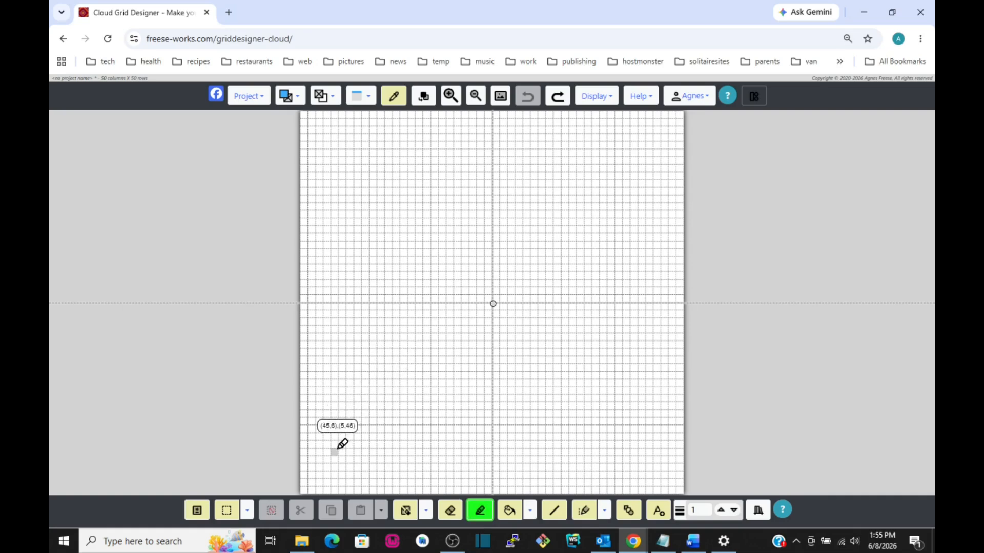
mouse_move(346, 446)
mouse_down()
mouse_move(334, 402)
mouse_move(346, 387)
mouse_move(394, 386)
mouse_move(400, 373)
mouse_move(405, 351)
mouse_move(376, 301)
mouse_up()
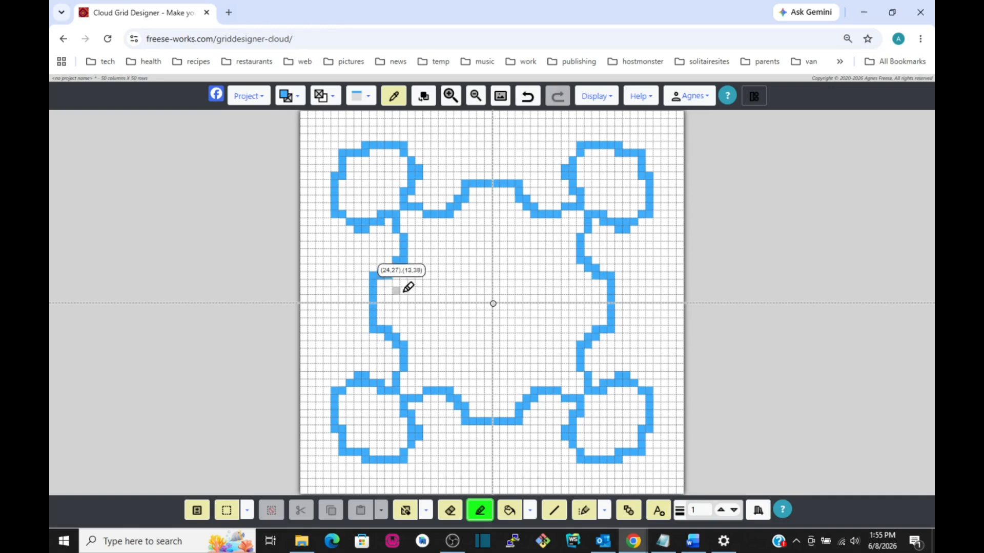
Draw mirrored sky blue curled motifs and a small diamond around the centre, then brackets along the four sides and in the corners
click(427, 292)
mouse_move(427, 292)
mouse_down()
mouse_move(433, 269)
mouse_move(496, 283)
mouse_move(482, 296)
mouse_move(492, 284)
mouse_up()
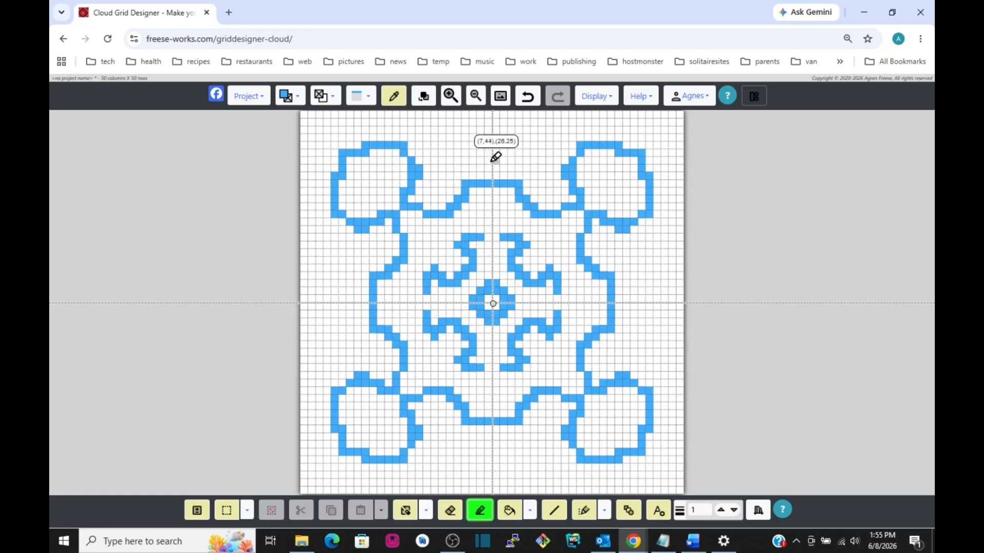
drag(451, 142, 487, 136)
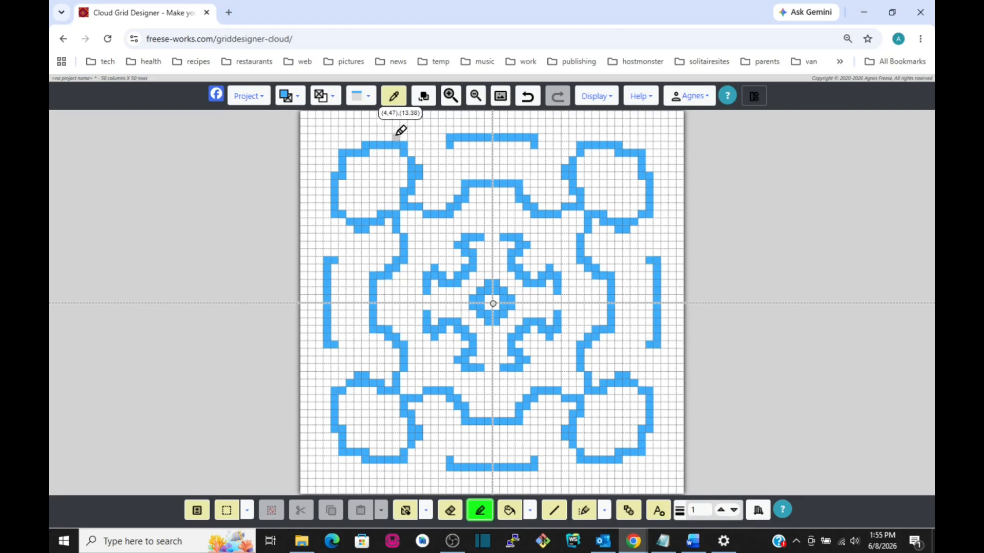
drag(322, 129, 343, 129)
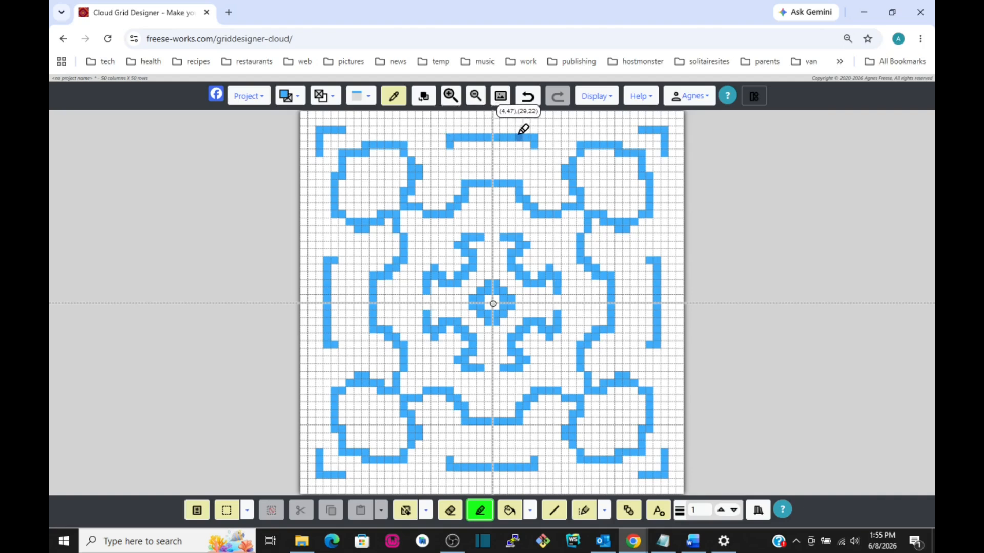
Set the foreground to black and stitch straight-line symbols along the outer edges of the four side brackets
click(369, 98)
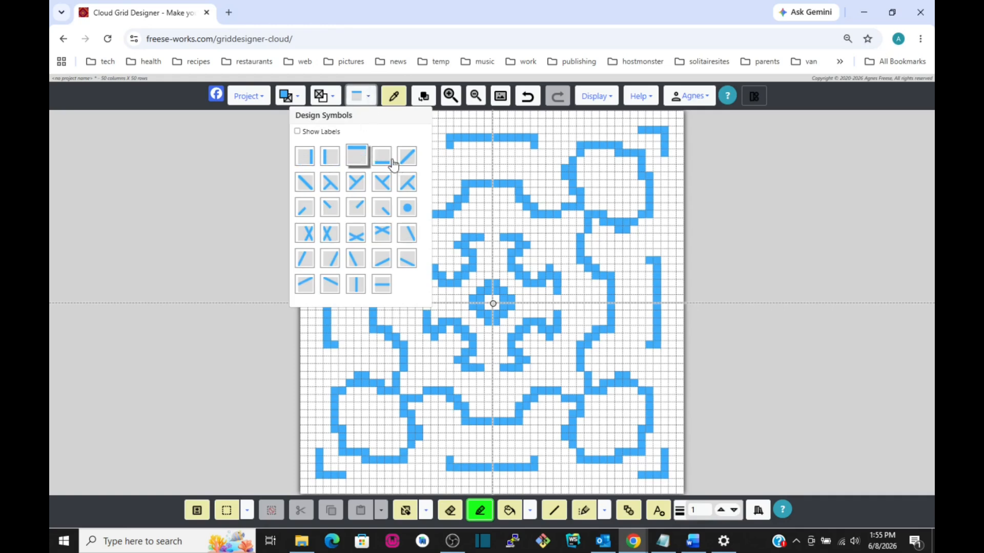
click(368, 98)
click(299, 98)
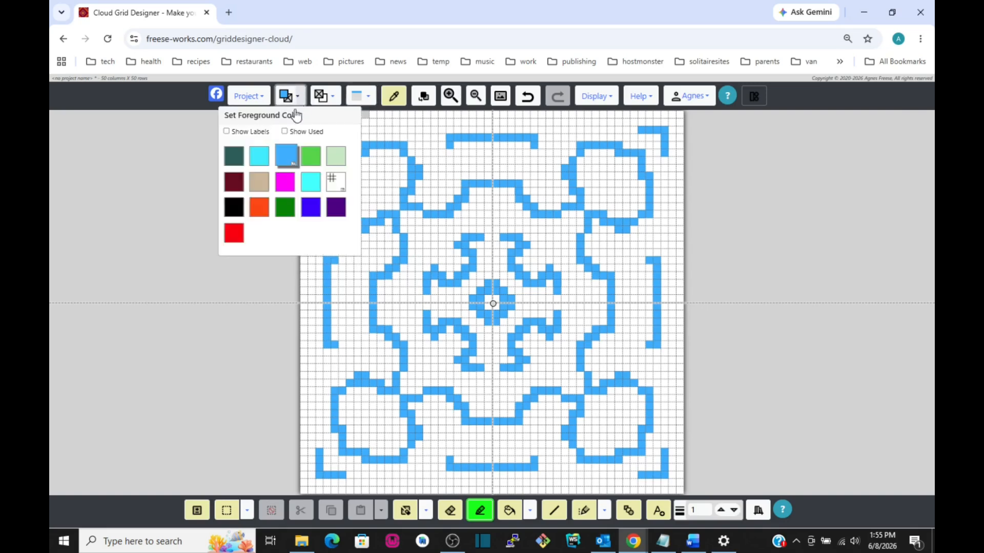
click(238, 213)
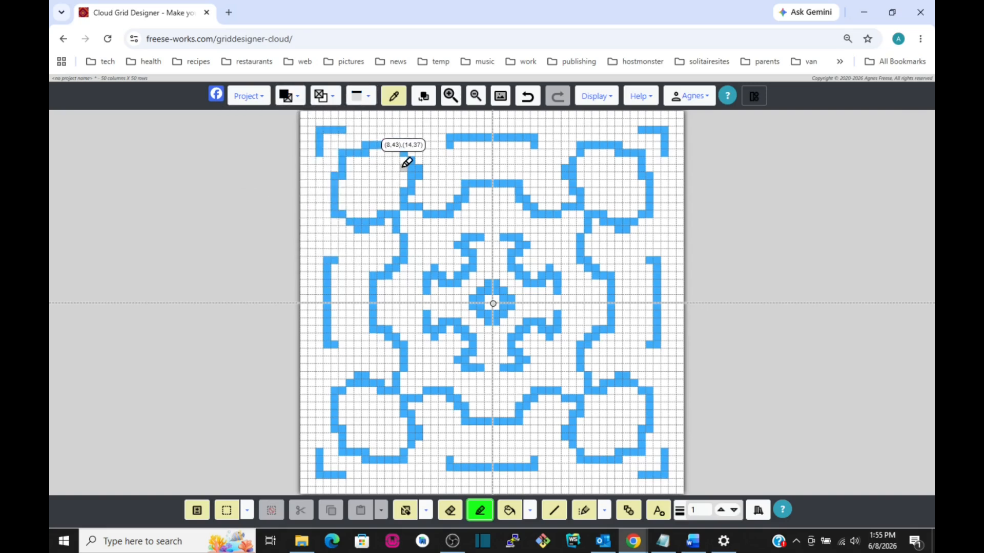
click(577, 512)
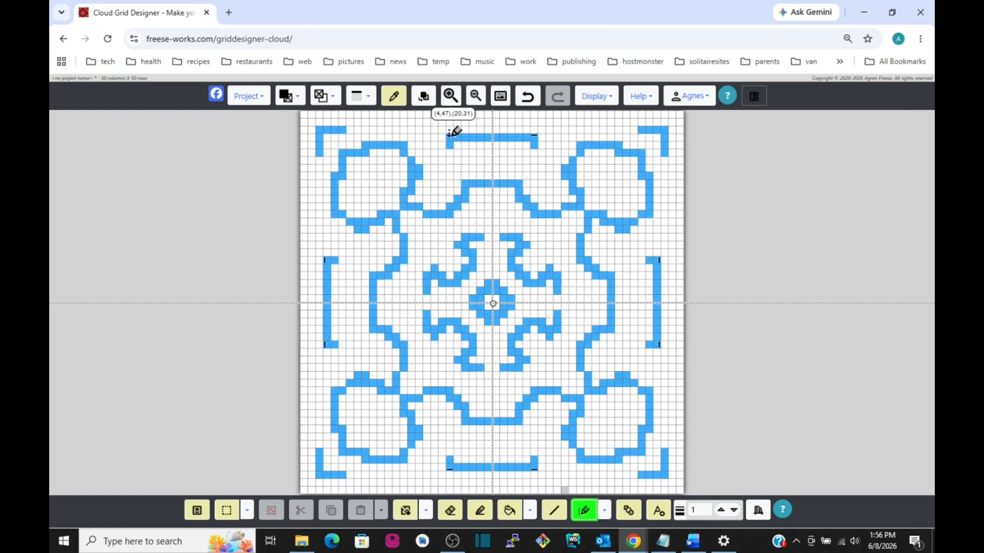
drag(455, 135, 492, 134)
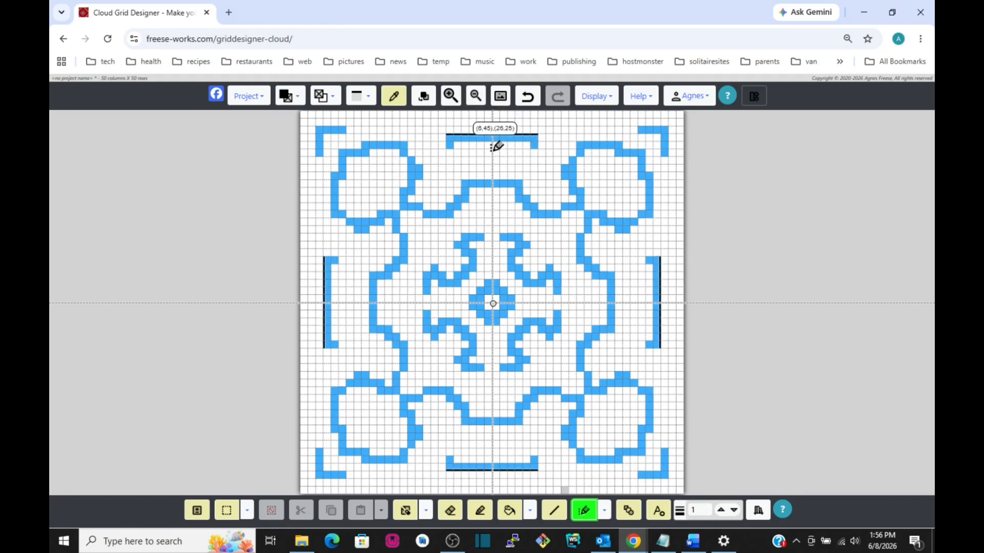
Outline the corner brackets, corner loops, wavy lines, inner motifs and central diamond with mirrored black line symbols
drag(366, 143, 405, 142)
drag(342, 151, 346, 125)
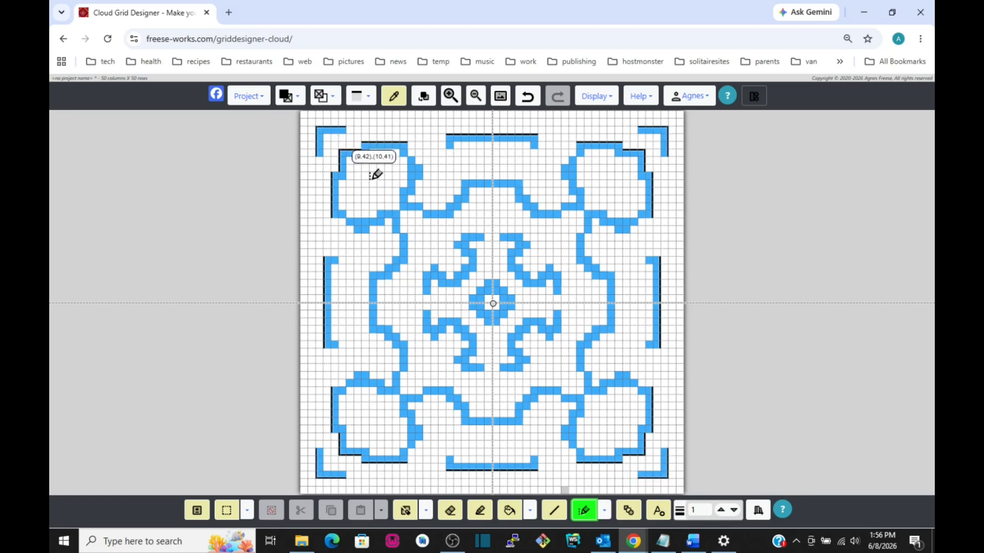
drag(371, 180, 395, 211)
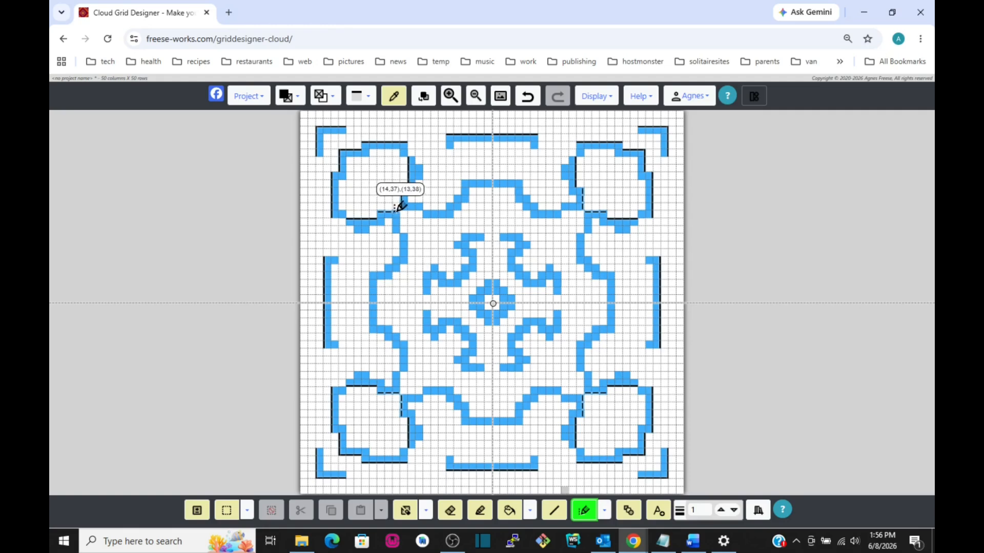
click(411, 158)
click(417, 168)
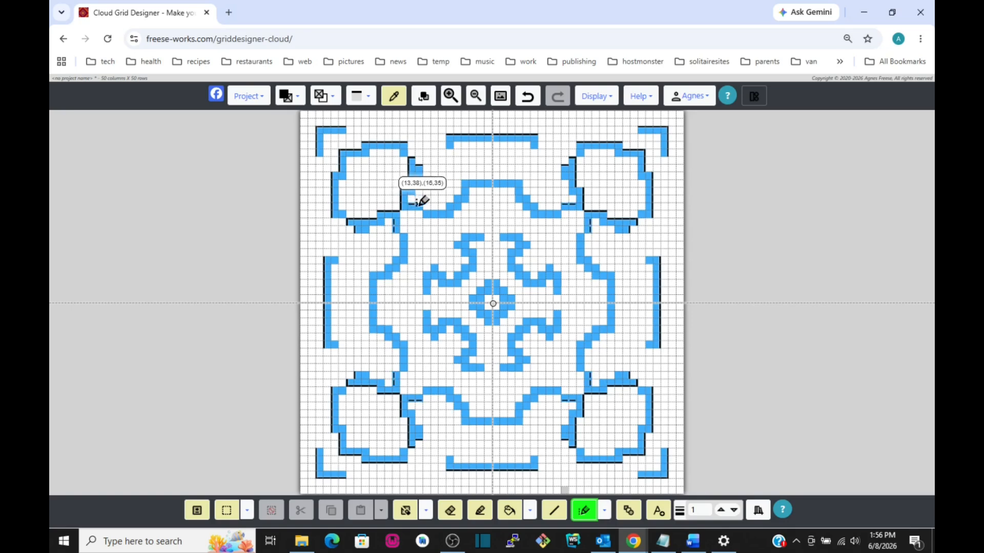
mouse_move(439, 216)
mouse_down()
mouse_move(463, 183)
mouse_move(495, 181)
mouse_move(470, 152)
mouse_move(446, 165)
mouse_move(448, 187)
mouse_up()
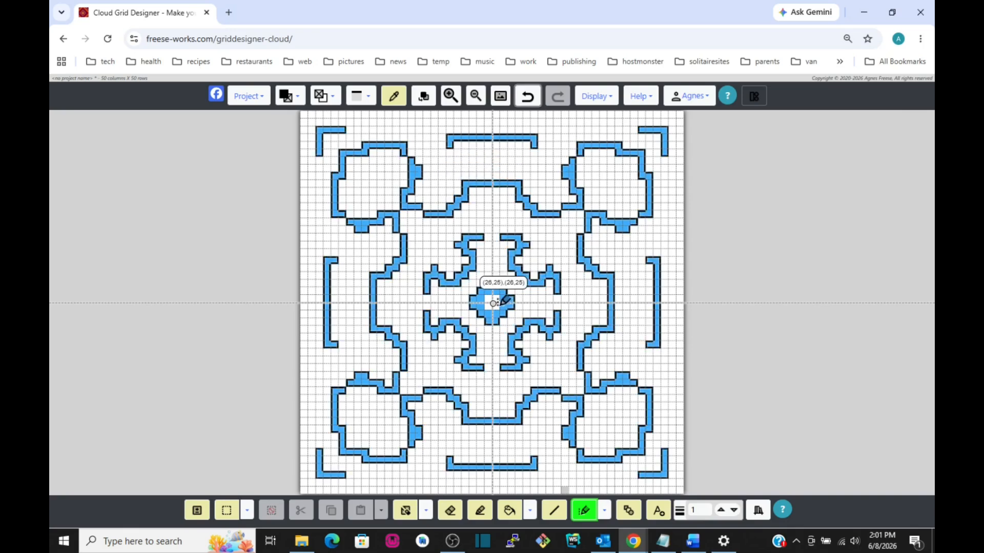
mouse_move(496, 287)
mouse_down()
mouse_move(501, 300)
mouse_move(491, 301)
mouse_move(519, 302)
mouse_up()
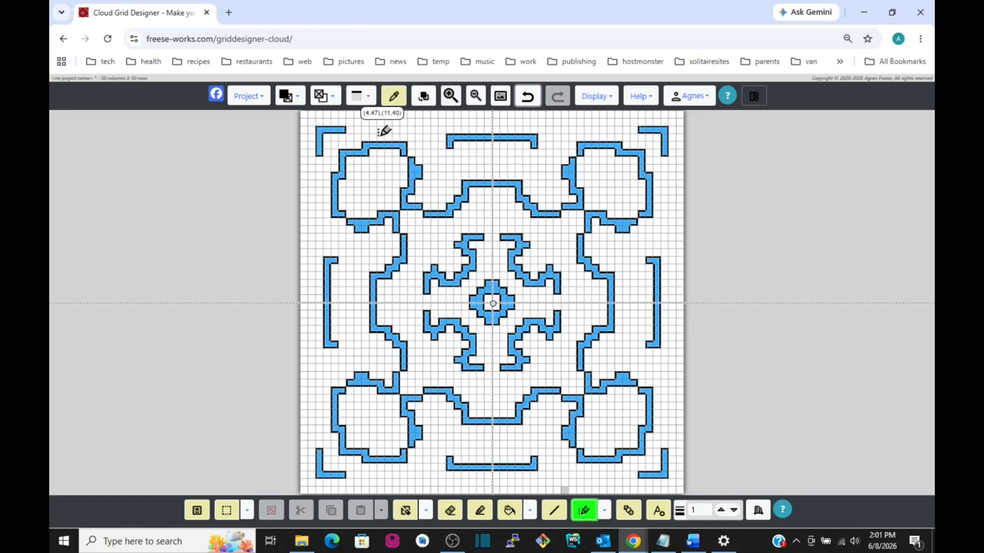
Choose the dot symbol in sky blue and place mirrored dots where the corner loops meet the wavy outline
click(368, 97)
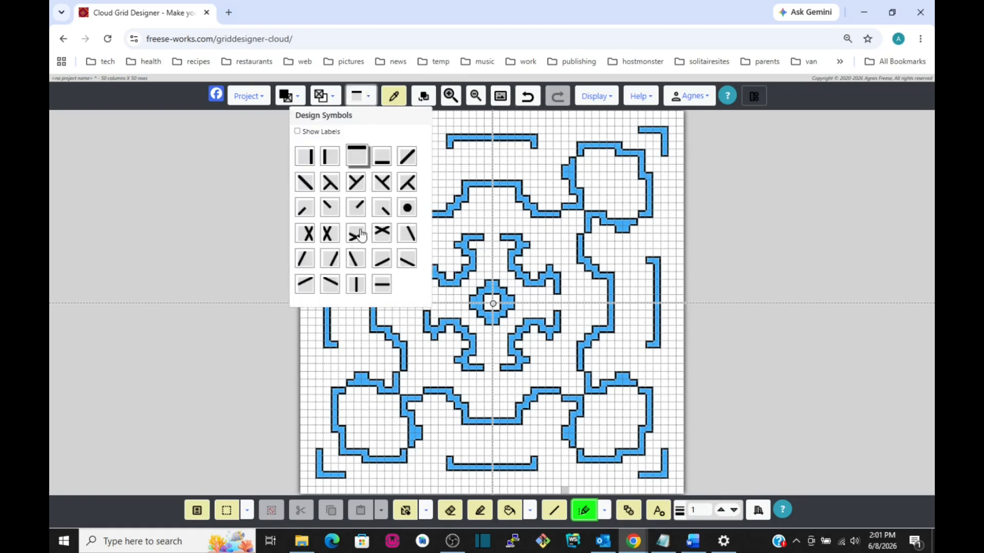
click(407, 209)
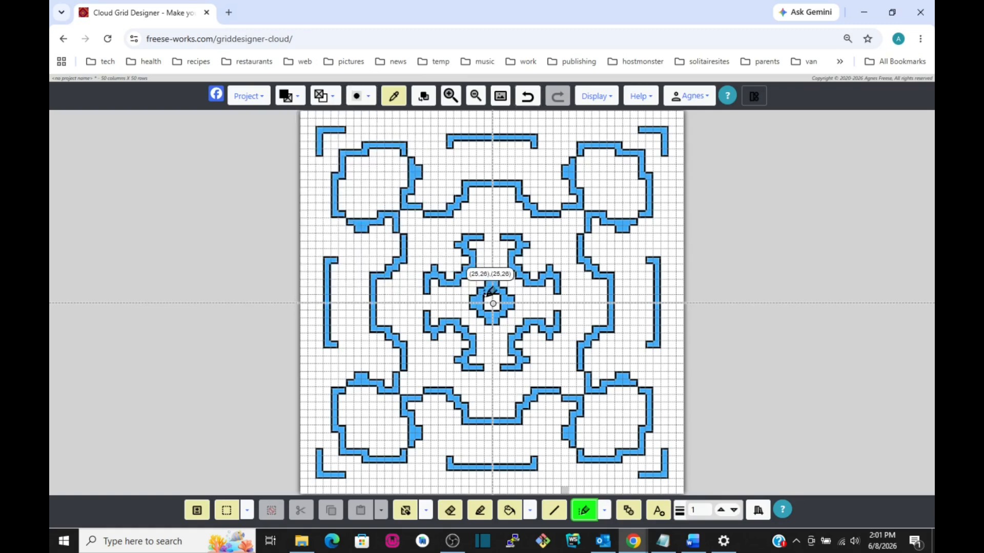
key(ctrl+z)
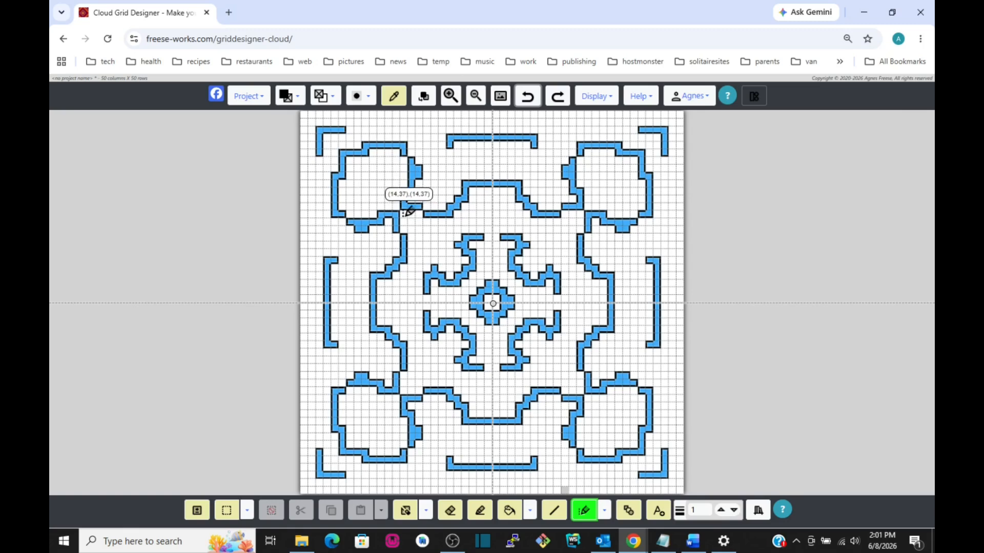
click(299, 97)
click(283, 156)
drag(404, 213, 417, 203)
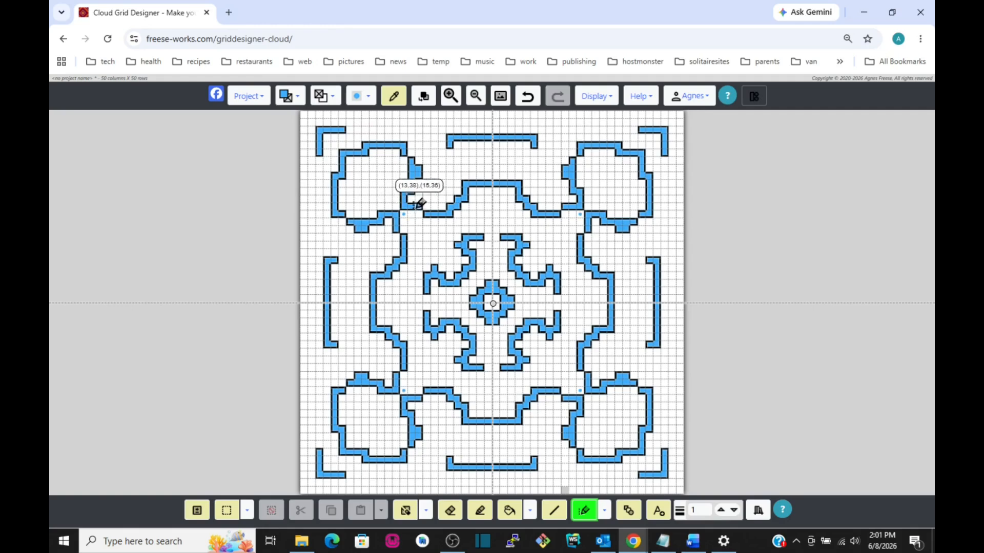
Add mirrored sky blue dots inside the corner loops, corner brackets, central diamond, wavy outline and side brackets
click(373, 152)
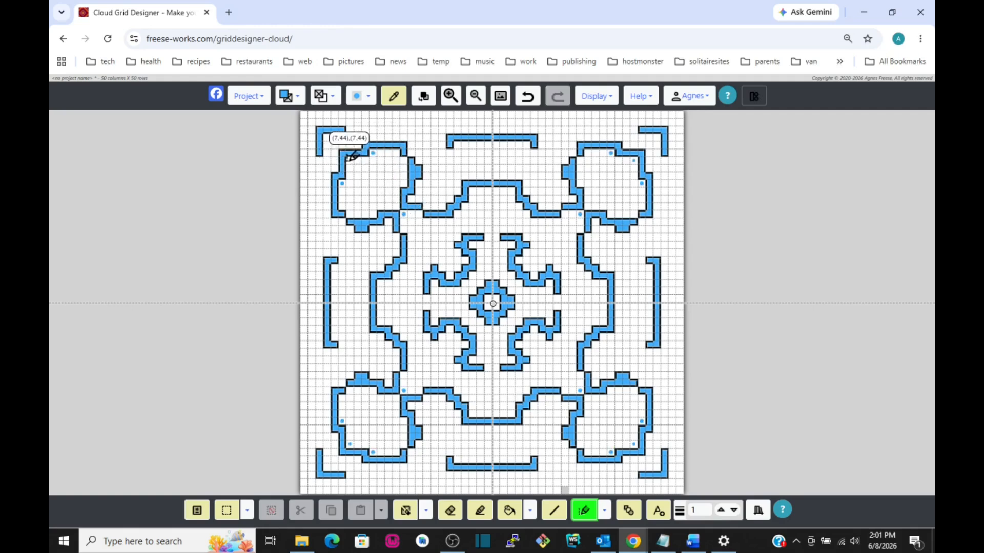
click(327, 138)
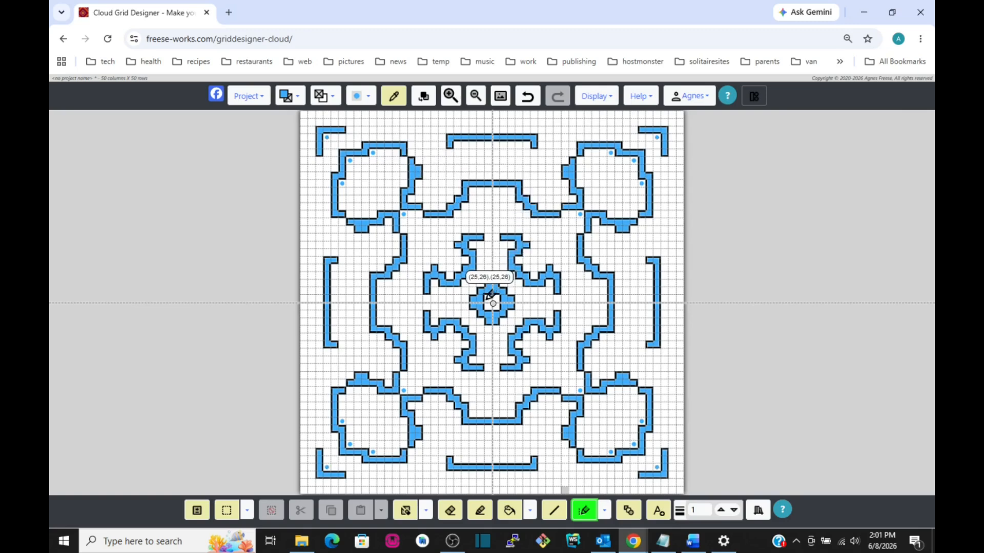
click(471, 190)
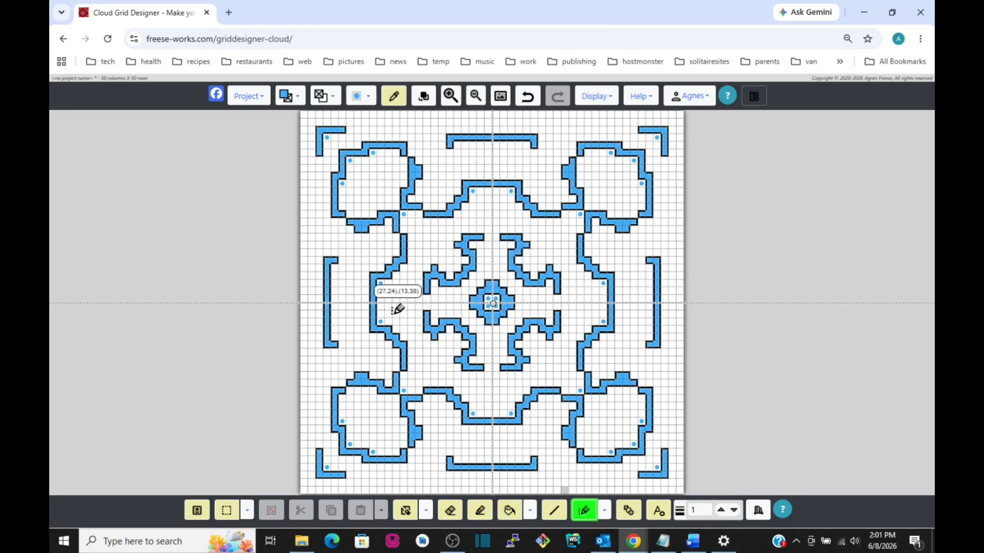
click(334, 267)
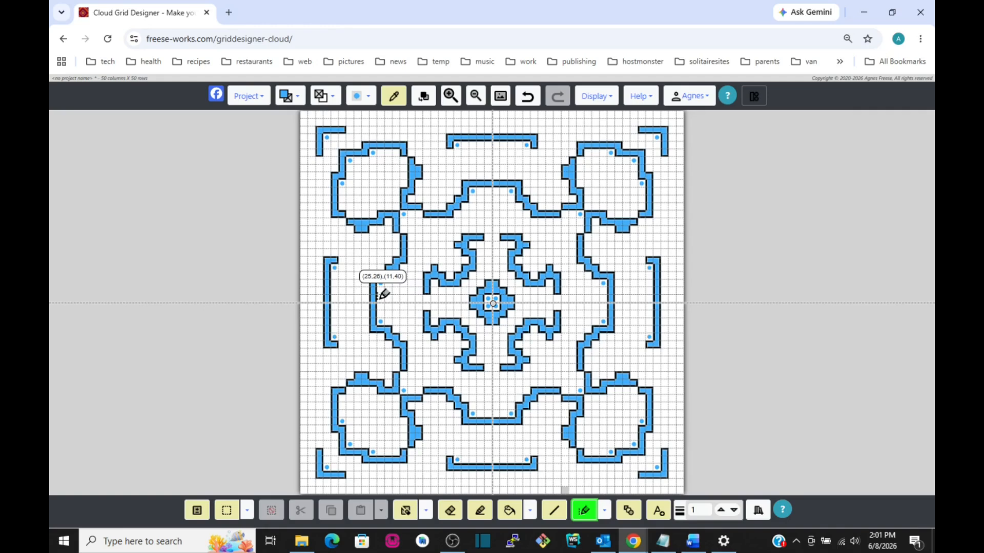
Draw mirrored Buff diagonal-line symbols from the loop junction dots toward the inner motifs, and hatch the insides of the corner loops
click(372, 100)
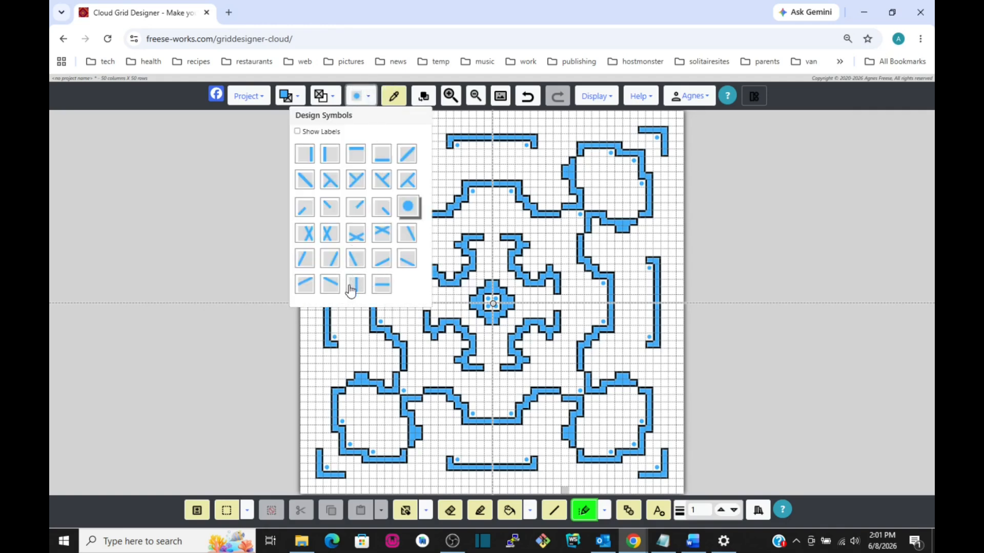
click(312, 186)
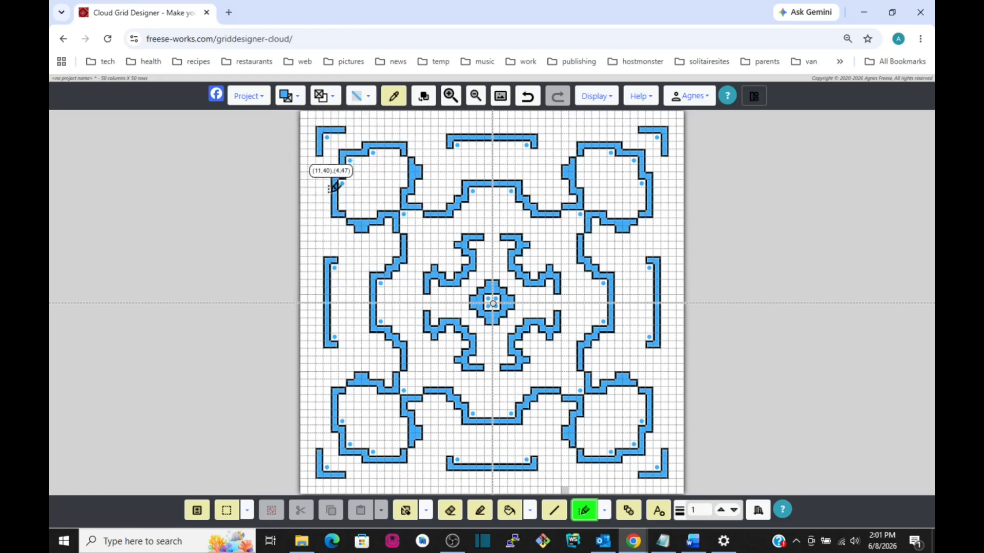
click(302, 101)
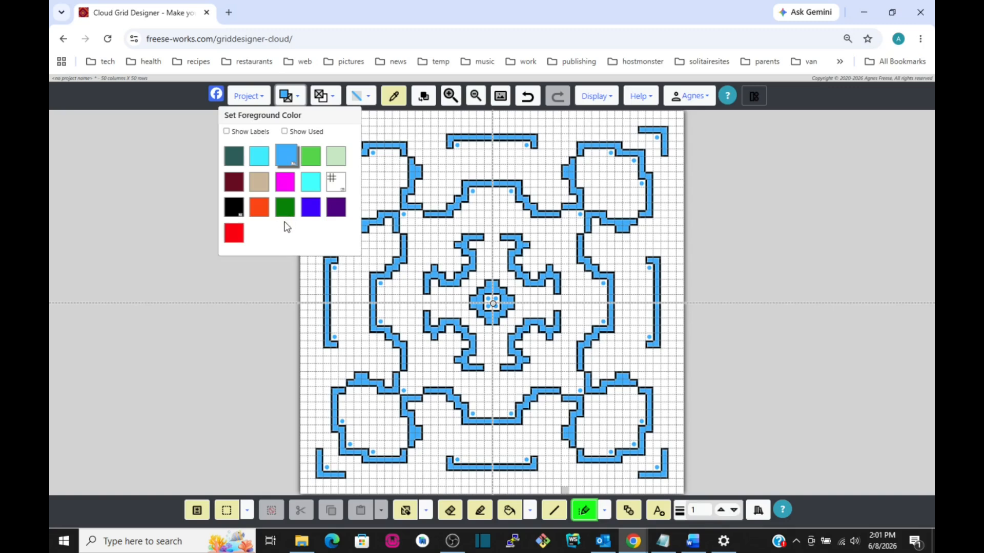
click(259, 182)
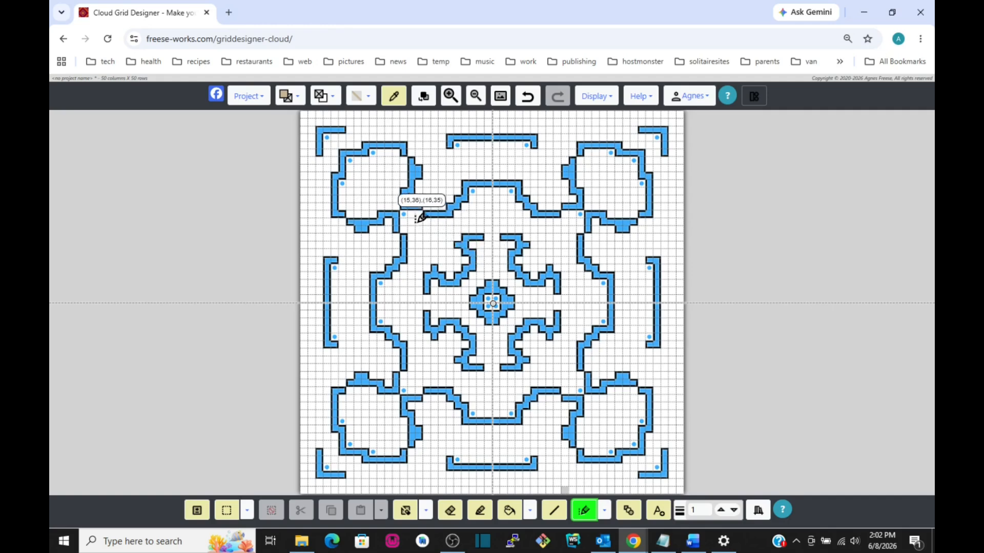
drag(413, 219, 427, 235)
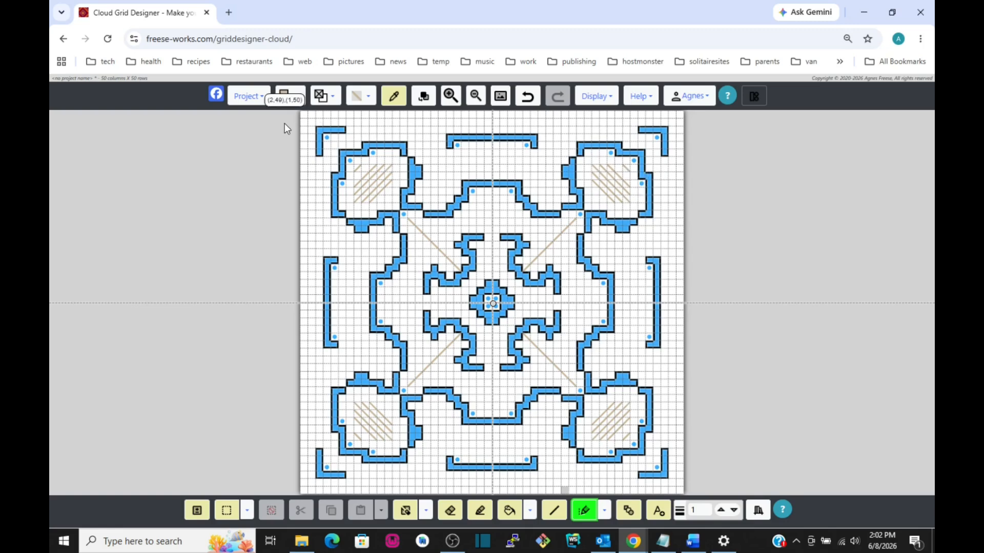
Substitute black for the Buff color throughout the design and convert the pattern
click(423, 96)
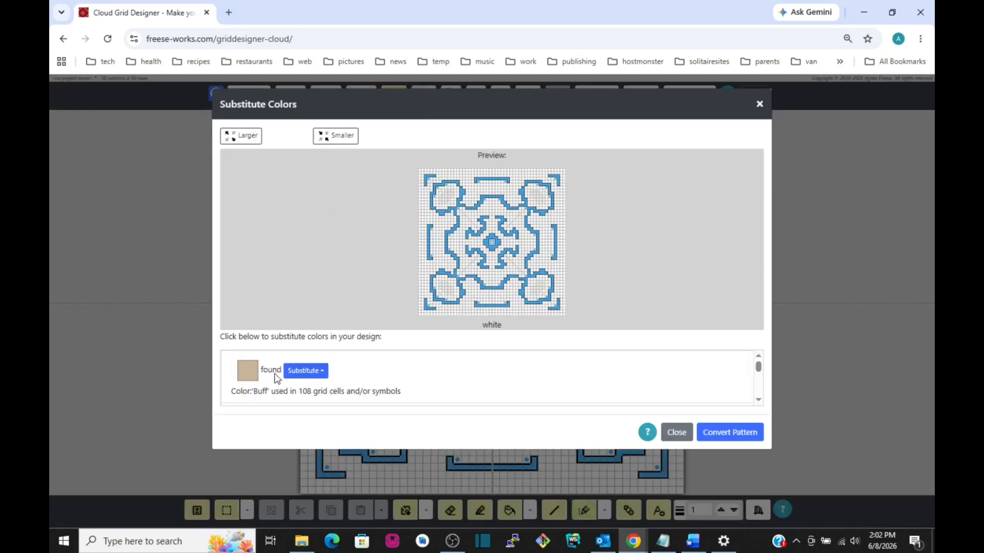
click(303, 370)
scroll(271, 329, down, 2)
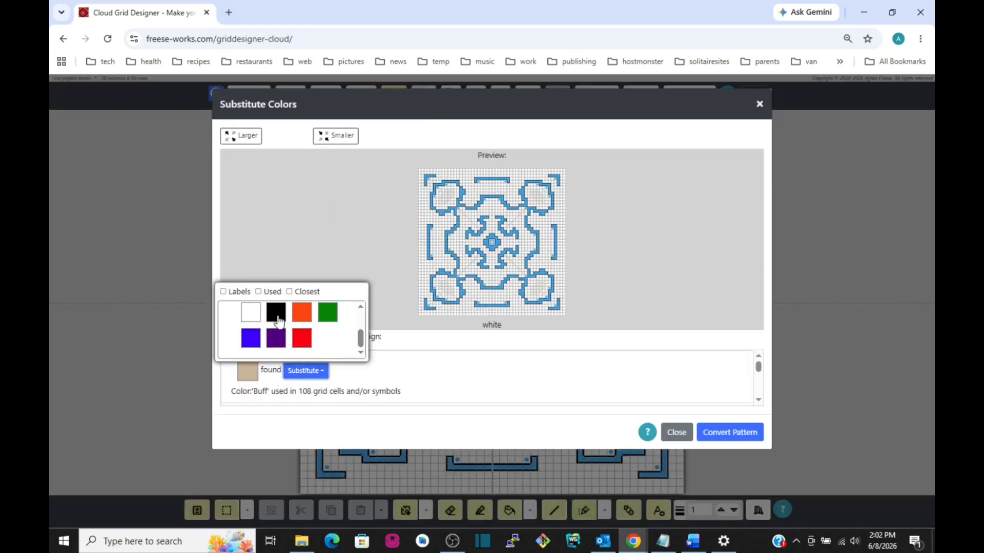
click(279, 315)
click(730, 434)
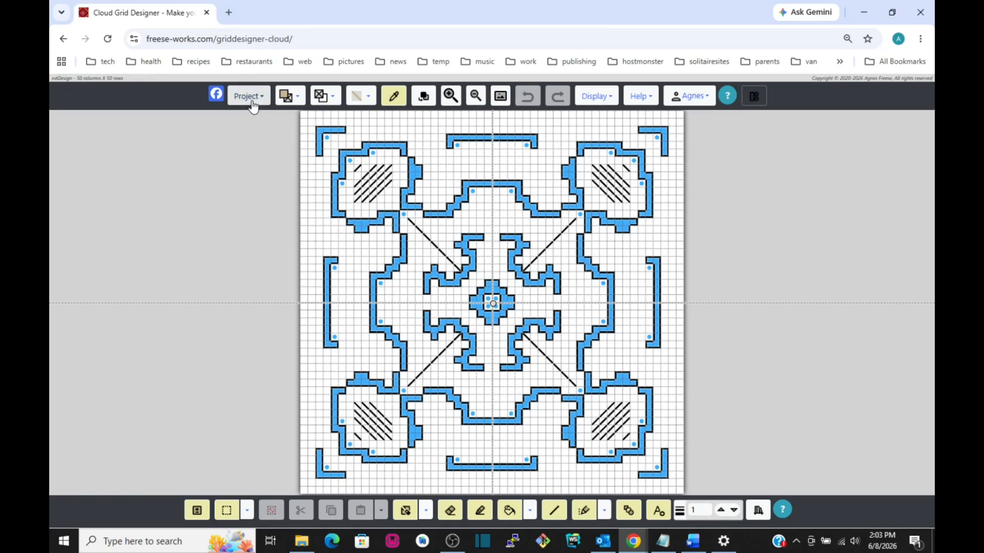
Create a new Mosaic/Overlay Crochet project of 50 rows by 50 columns with the approximate single crochet gauge (medium/4 yarn)
click(247, 97)
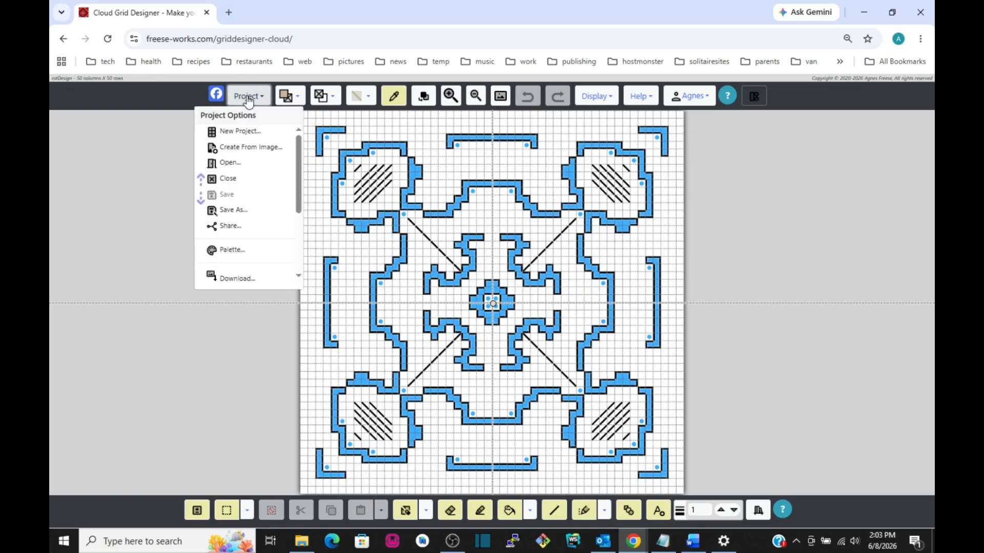
click(237, 131)
click(430, 154)
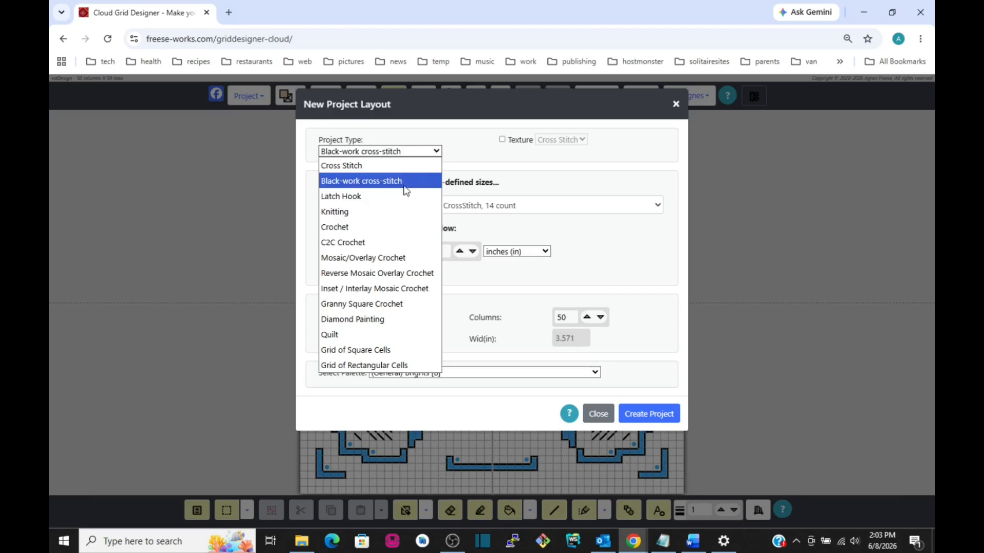
click(386, 260)
click(559, 228)
click(556, 259)
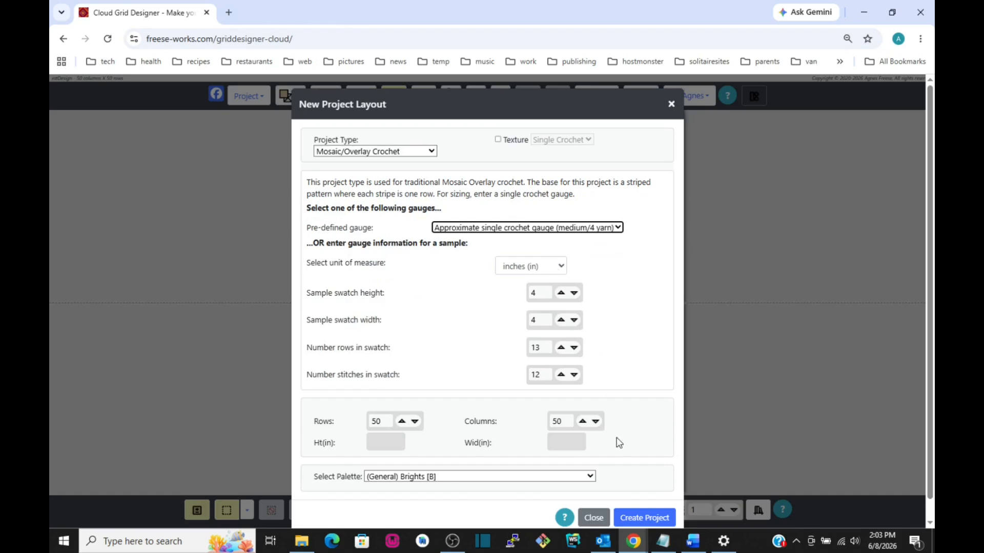
click(637, 518)
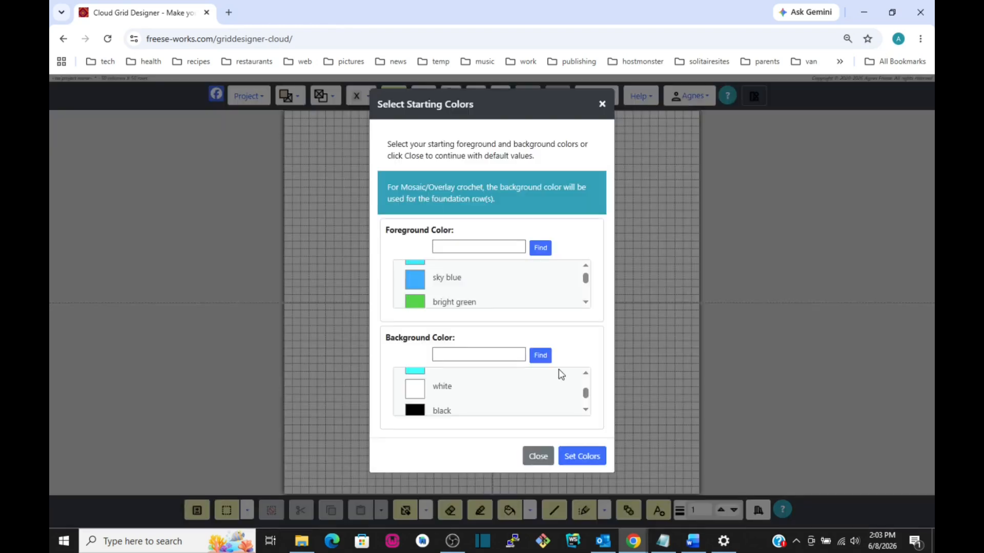
Choose Buff as the starting foreground color for the crochet project
scroll(487, 283, up, 1)
scroll(486, 282, down, 3)
scroll(486, 284, up, 2)
scroll(487, 283, down, 1)
scroll(487, 284, down, 1)
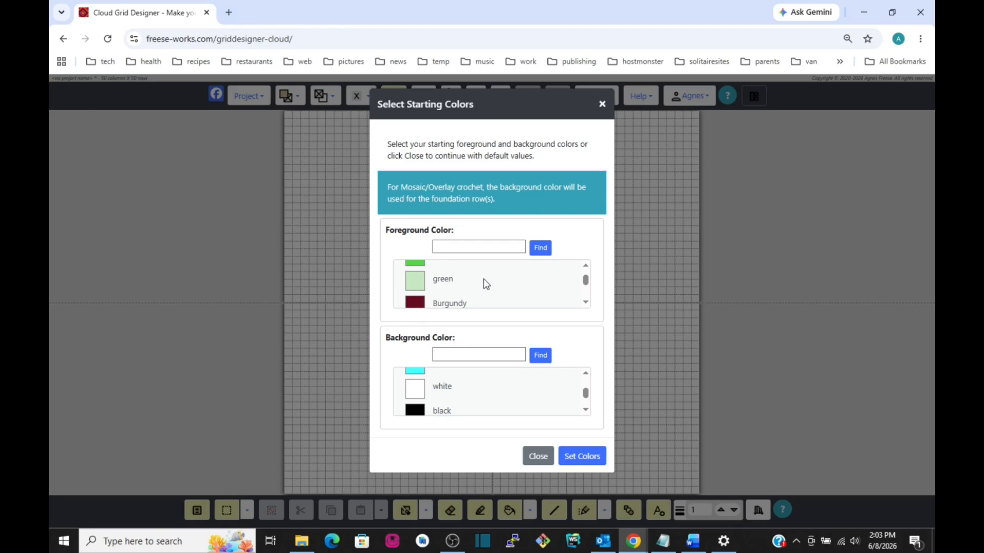
scroll(487, 284, down, 1)
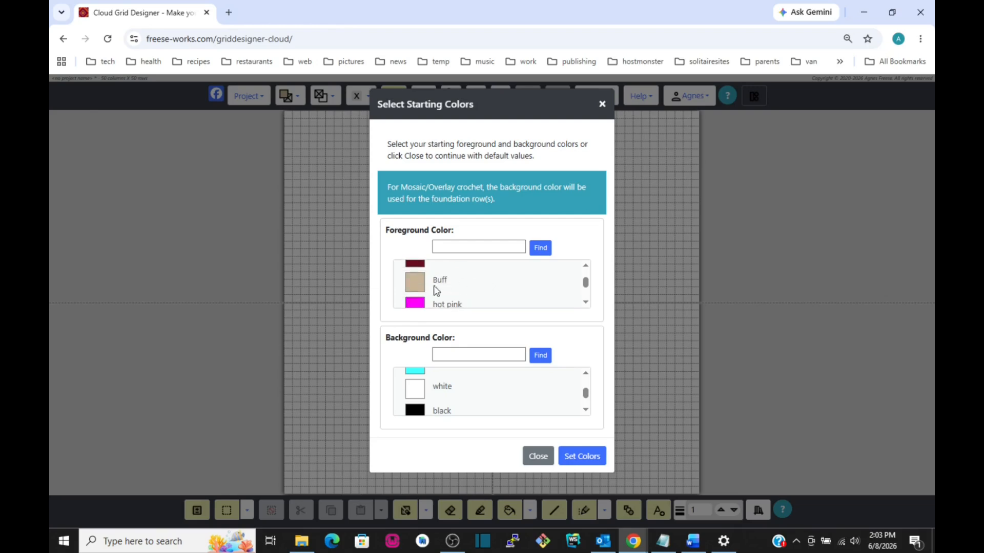
Choose sky blue as the starting background color, apply both starting colors, and skip saving the project
scroll(496, 400, up, 2)
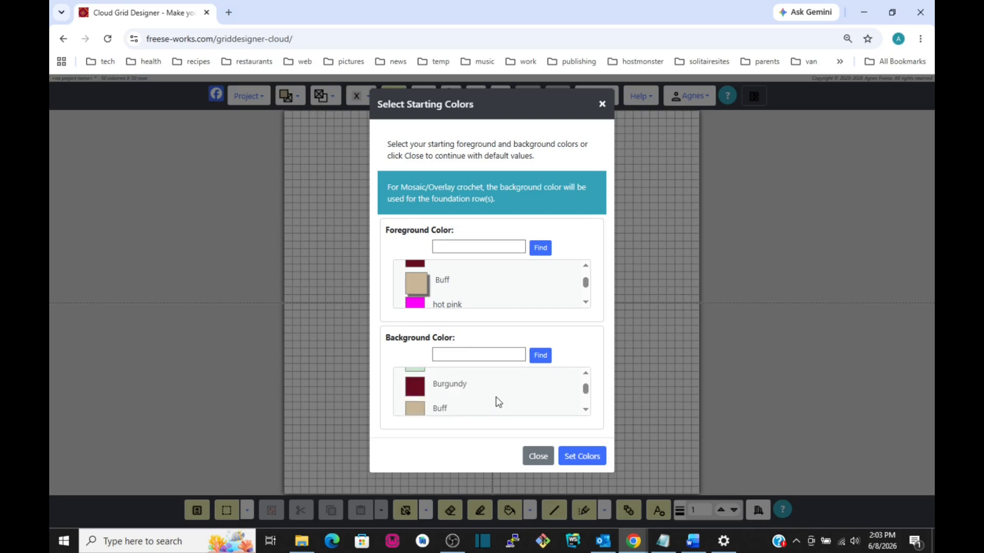
scroll(496, 402, up, 2)
scroll(444, 403, up, 2)
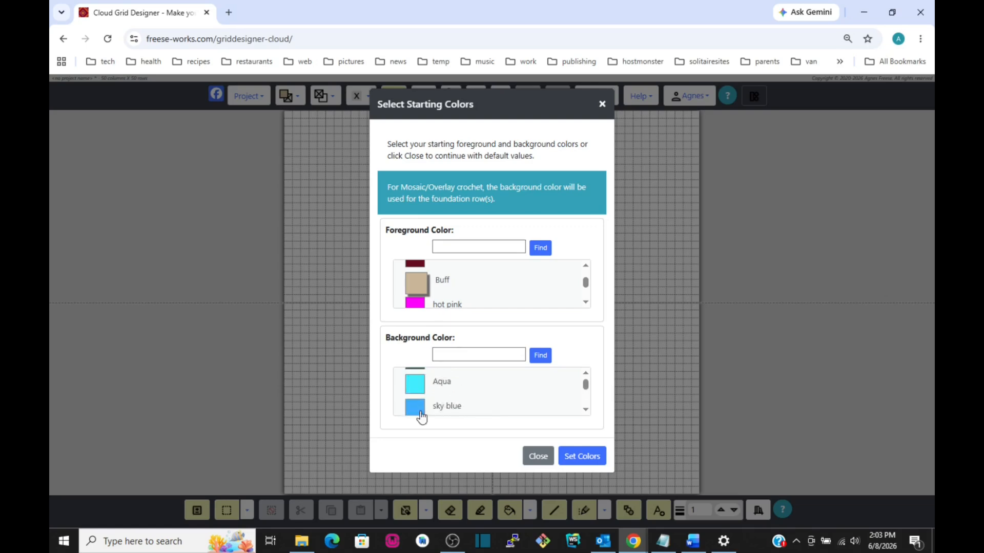
click(592, 462)
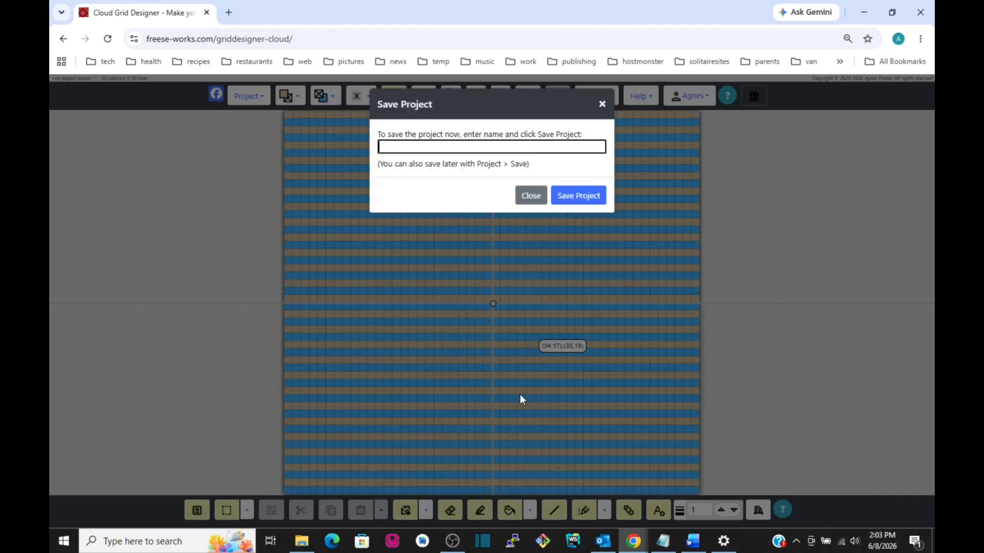
click(529, 196)
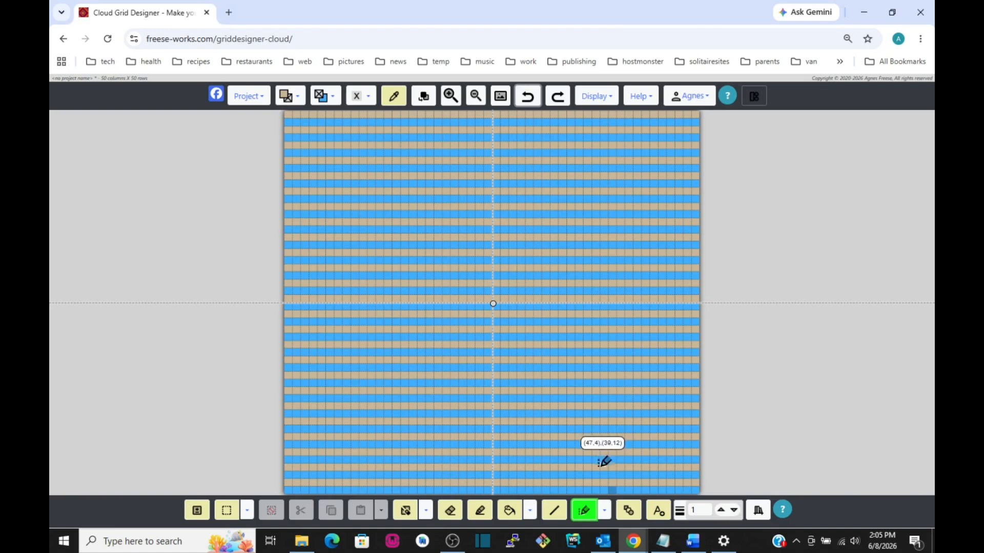
Scatter mirrored Front Loop Double Crochet X symbols across the striped grid in all eight directions, and leave the drawing tool
click(362, 96)
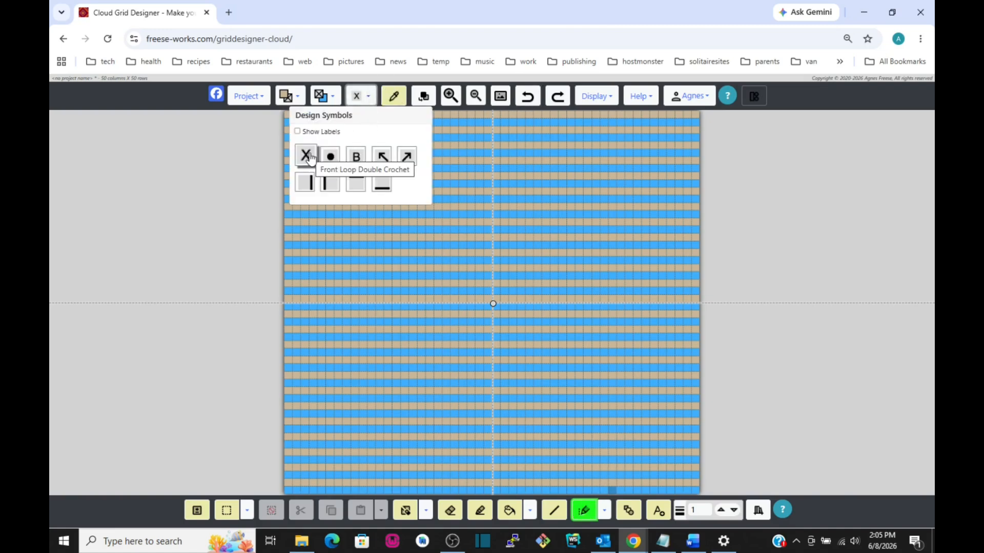
click(371, 100)
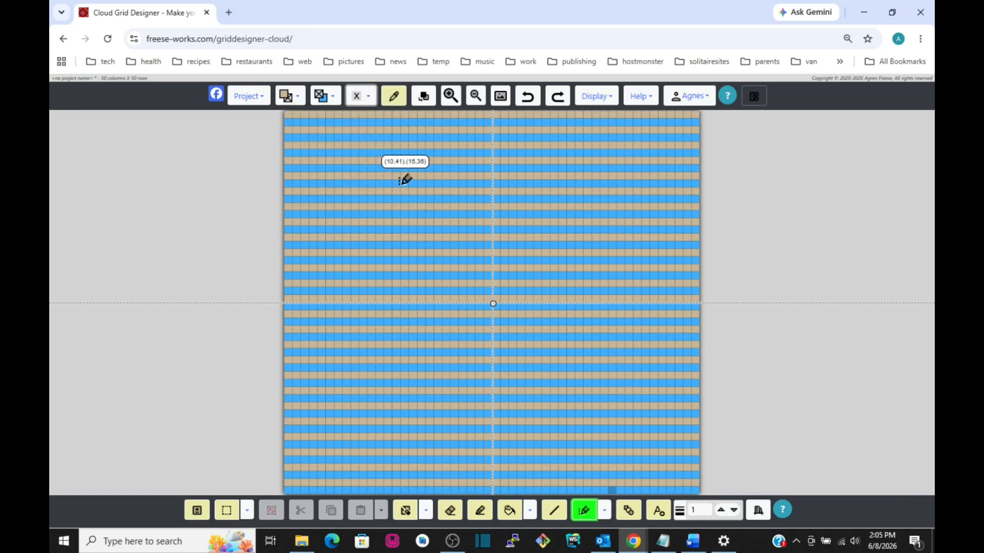
click(404, 180)
click(439, 174)
click(463, 228)
click(429, 238)
click(570, 223)
click(630, 175)
click(380, 147)
click(306, 252)
click(345, 313)
click(660, 352)
click(528, 321)
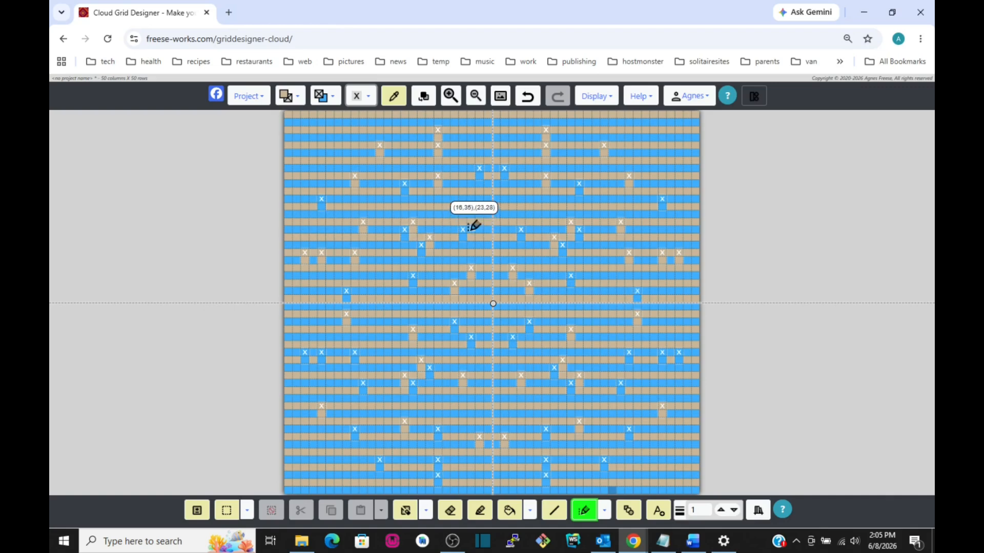
key(Escape)
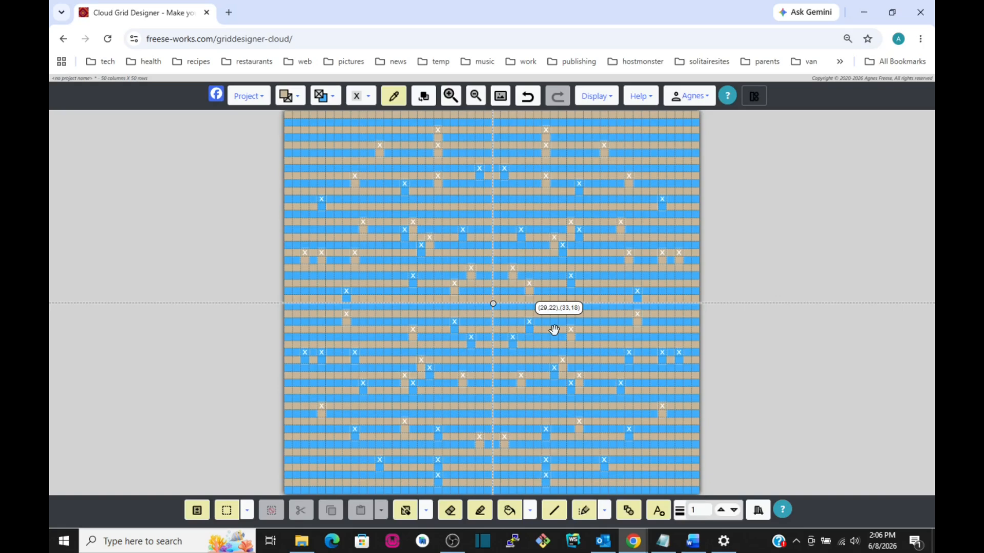